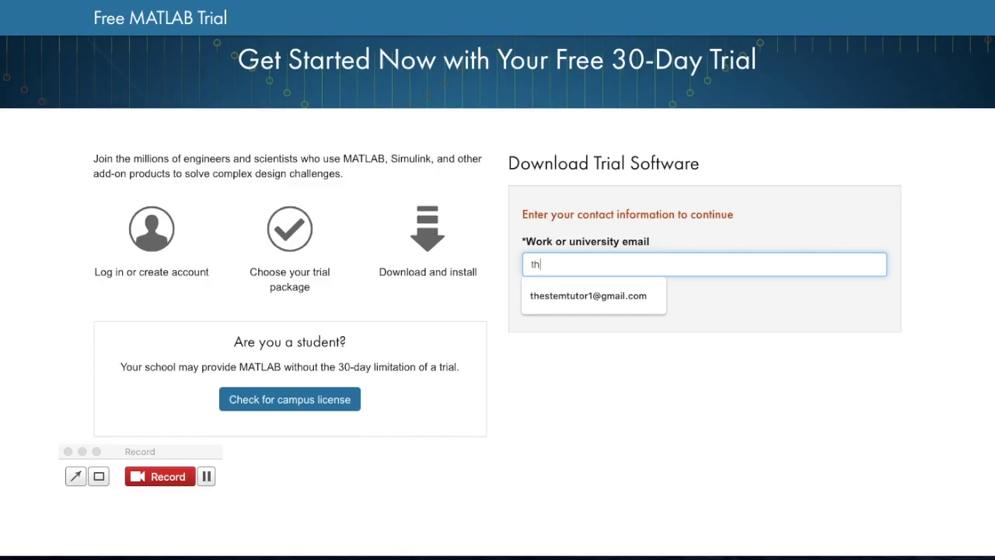
# Step: Submit the suggested work email and keep it as the current account email
pyautogui.click(587, 295)
pyautogui.click(571, 299)
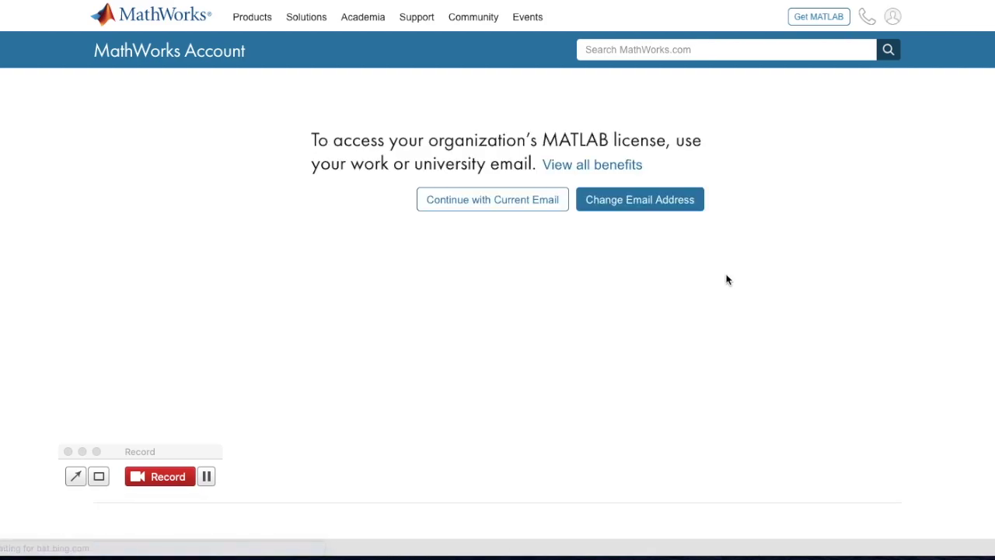
pyautogui.click(541, 204)
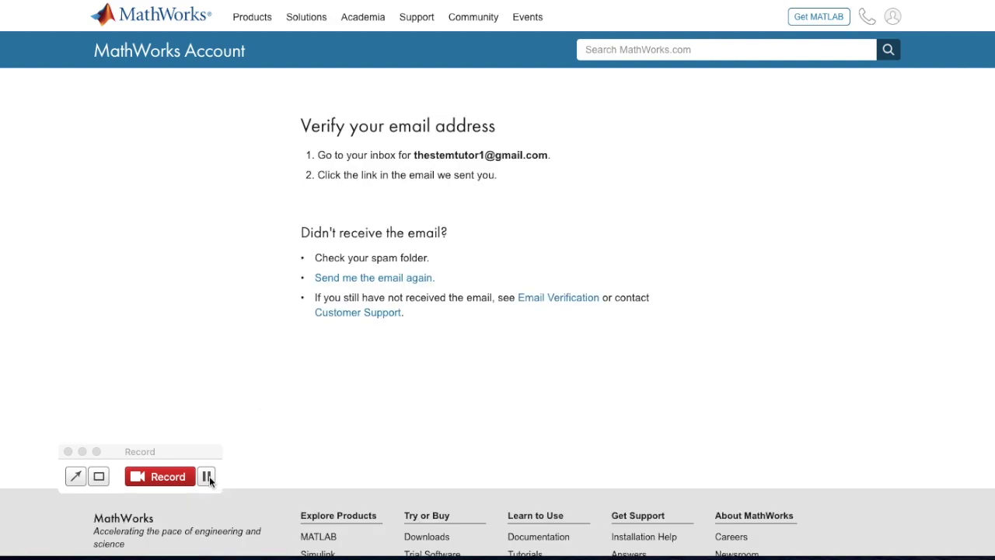
pyautogui.click(207, 476)
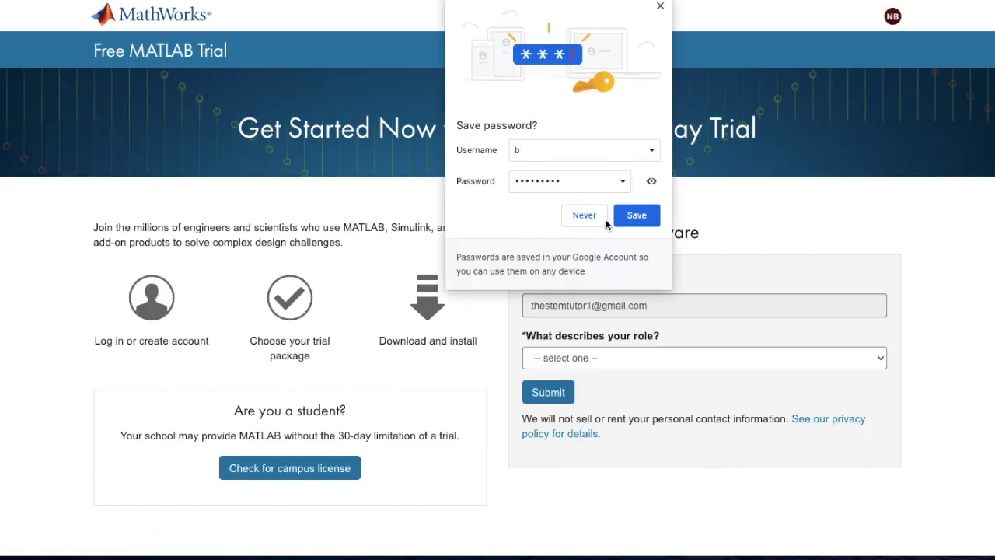
# Step: Dismiss the save-password prompt, choose Use the software as role, and enter N/A for Company
pyautogui.click(640, 216)
pyautogui.click(614, 384)
pyautogui.click(615, 410)
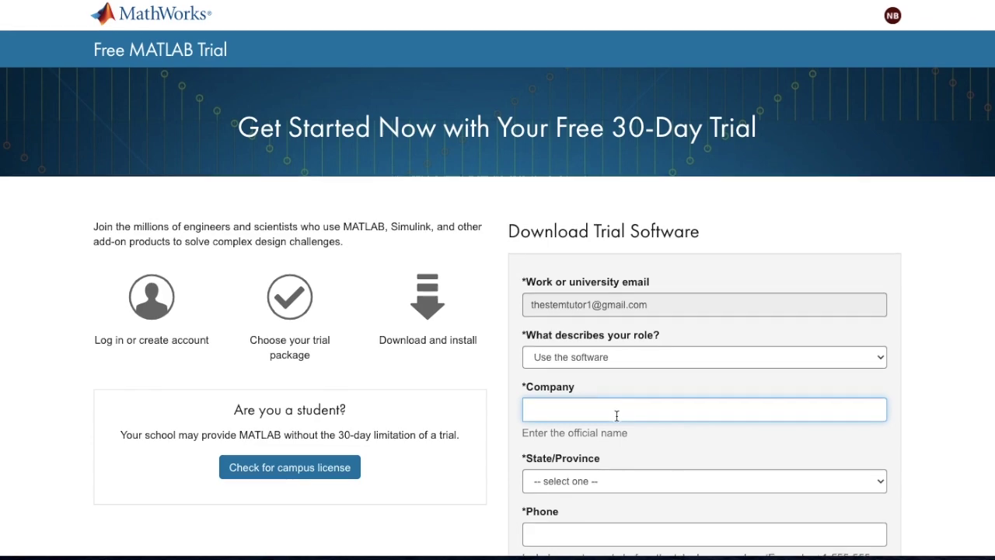
pyautogui.scroll(-3, 615, 410)
pyautogui.scroll(1, 610, 194)
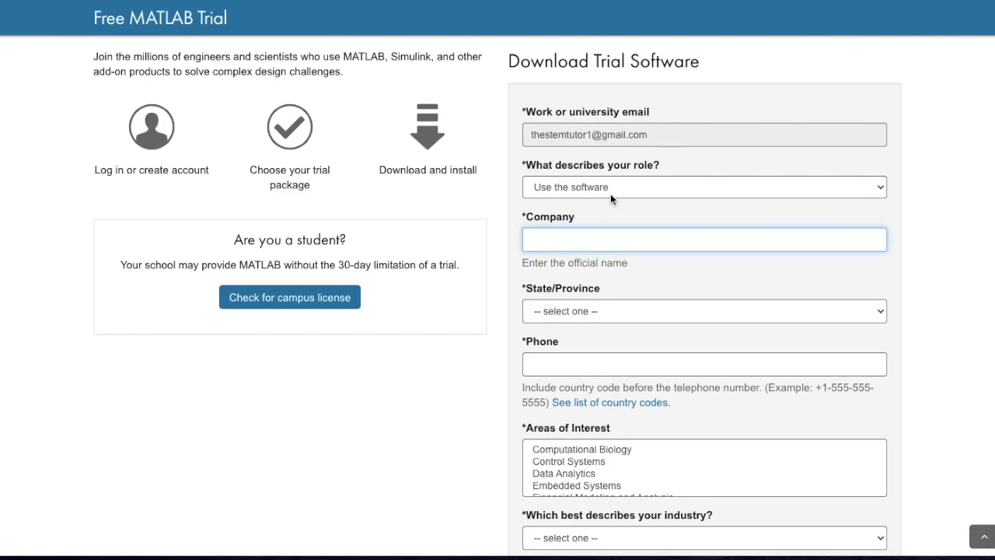
pyautogui.write('N/A')
pyautogui.click(918, 243)
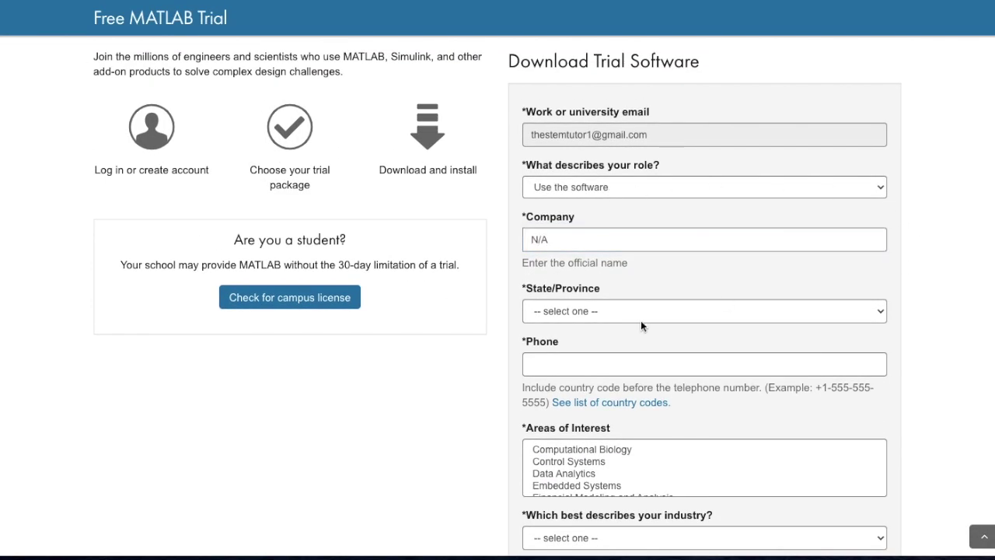
pyautogui.click(623, 187)
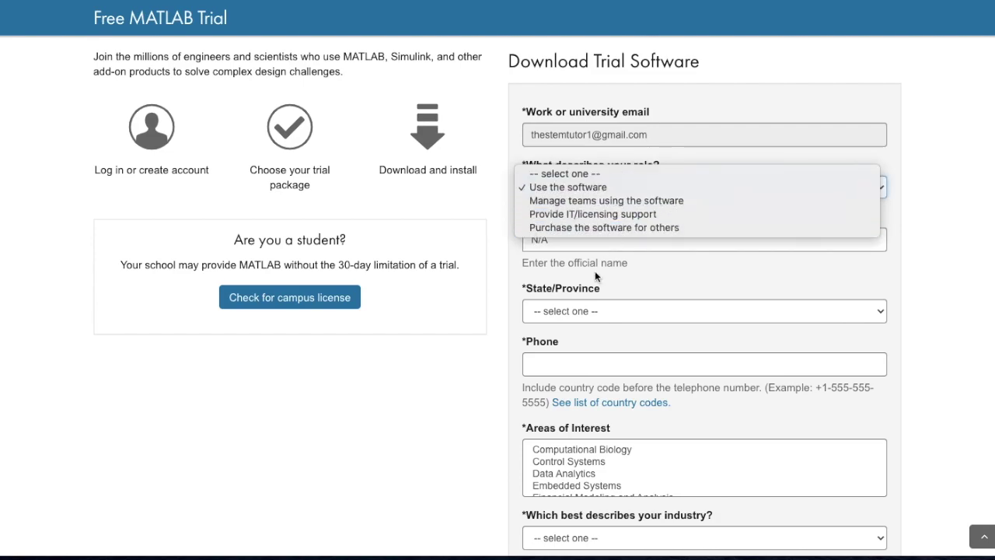
pyautogui.click(460, 408)
# Step: Select Ontario as province, paste the phone number, agree to evaluation-only use, and submit
pyautogui.click(596, 311)
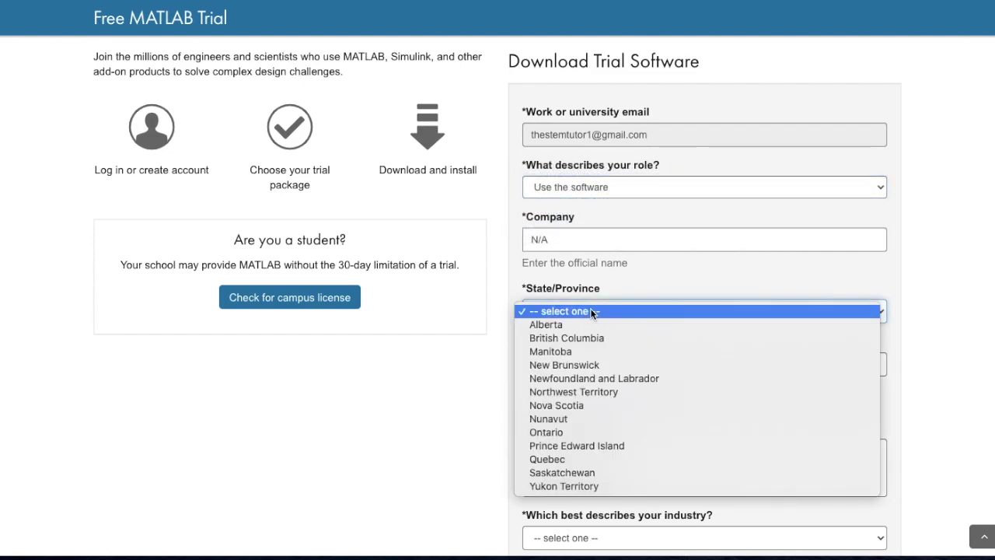
pyautogui.click(600, 435)
pyautogui.press('Tab')
pyautogui.scroll(-2, 600, 436)
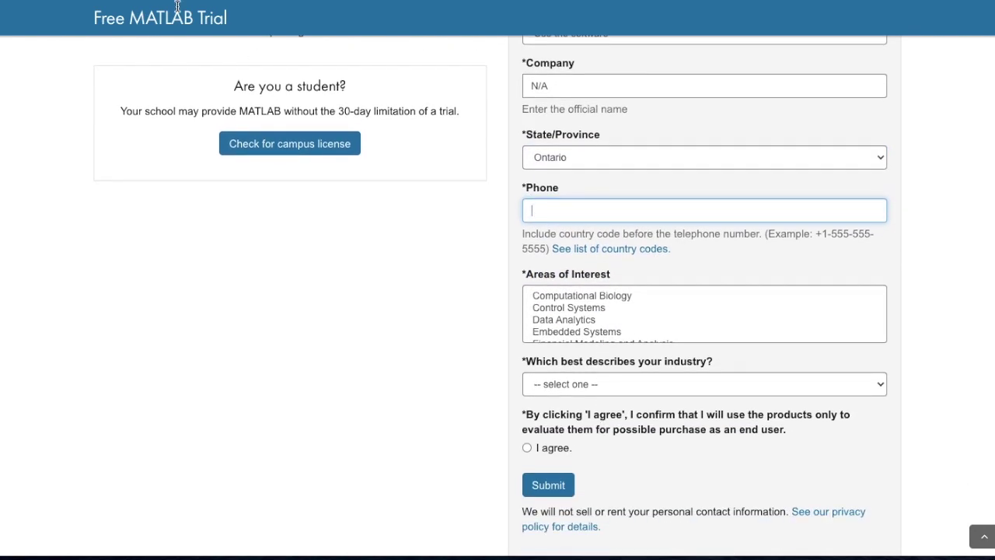
pyautogui.scroll(1, 600, 435)
pyautogui.hotkey('ctrl', 'v')
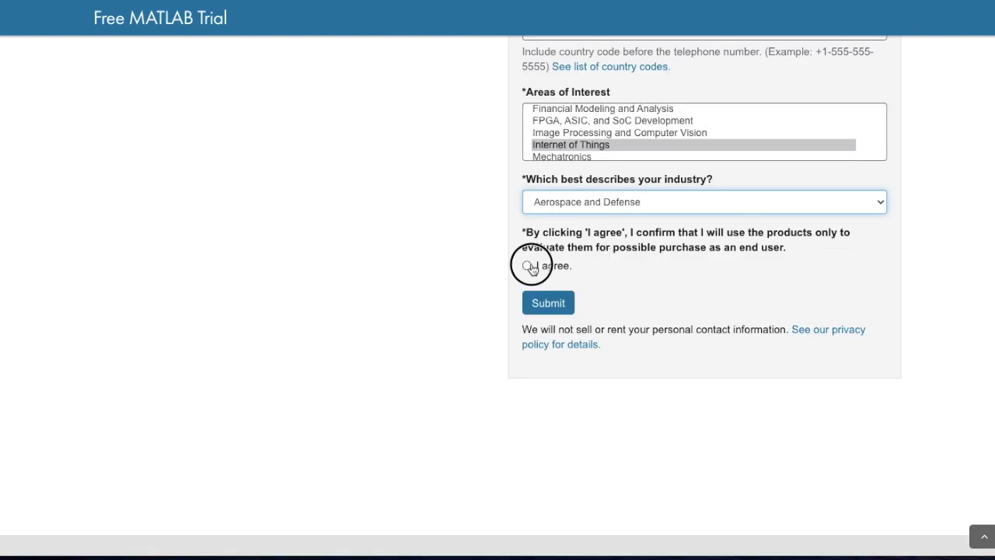
pyautogui.click(526, 264)
pyautogui.click(548, 303)
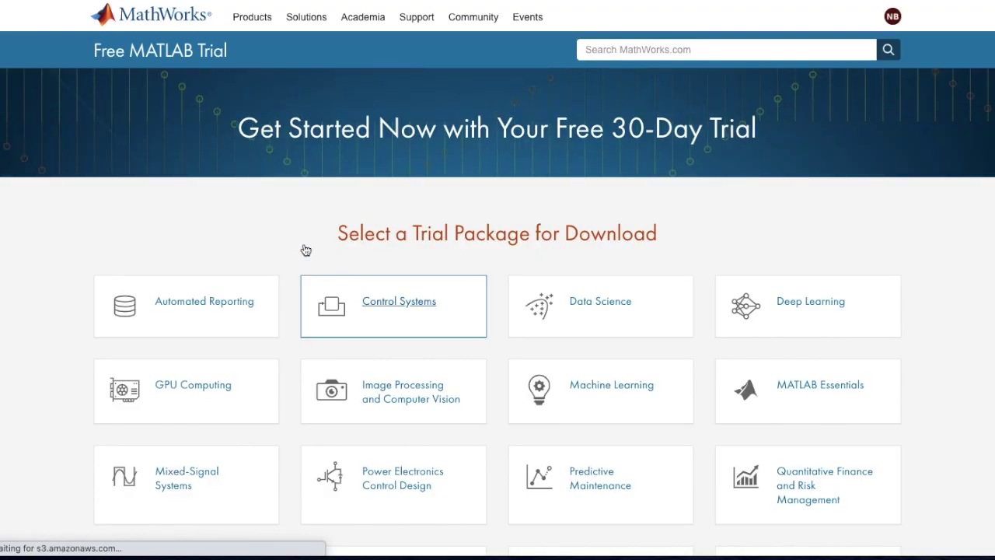
# Step: Choose the MATLAB Essentials trial package and download the R2020a installer for macOS
pyautogui.scroll(-2, 249, 260)
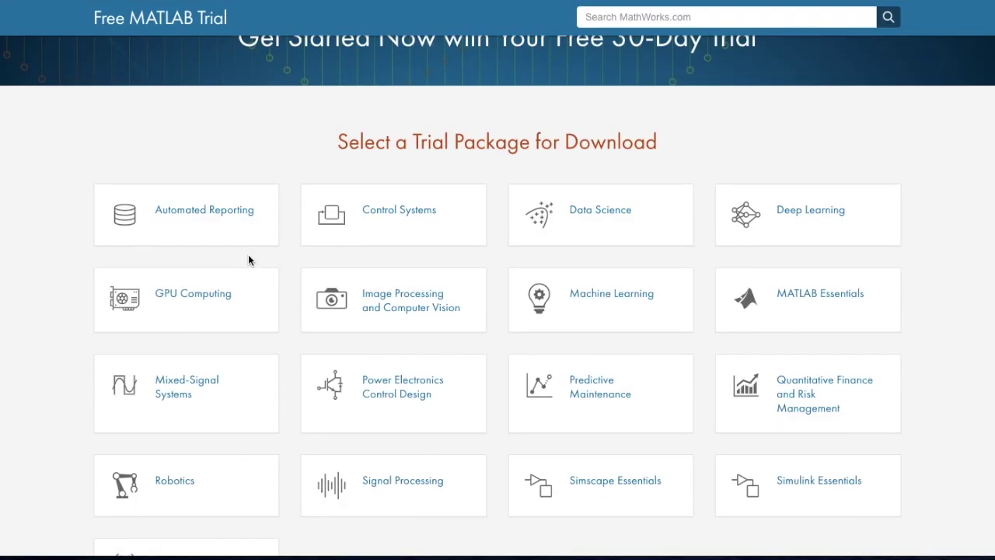
pyautogui.scroll(-1, 249, 261)
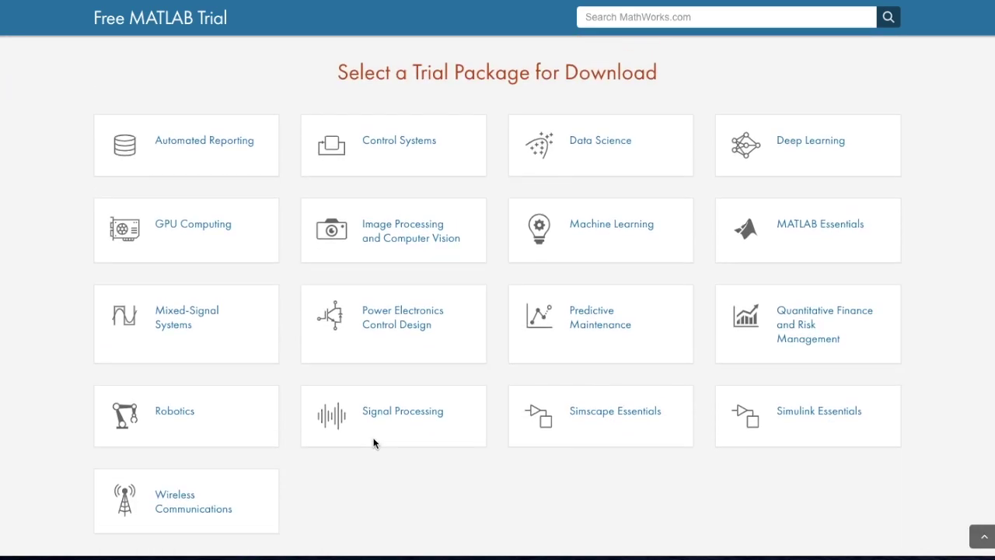
pyautogui.click(840, 231)
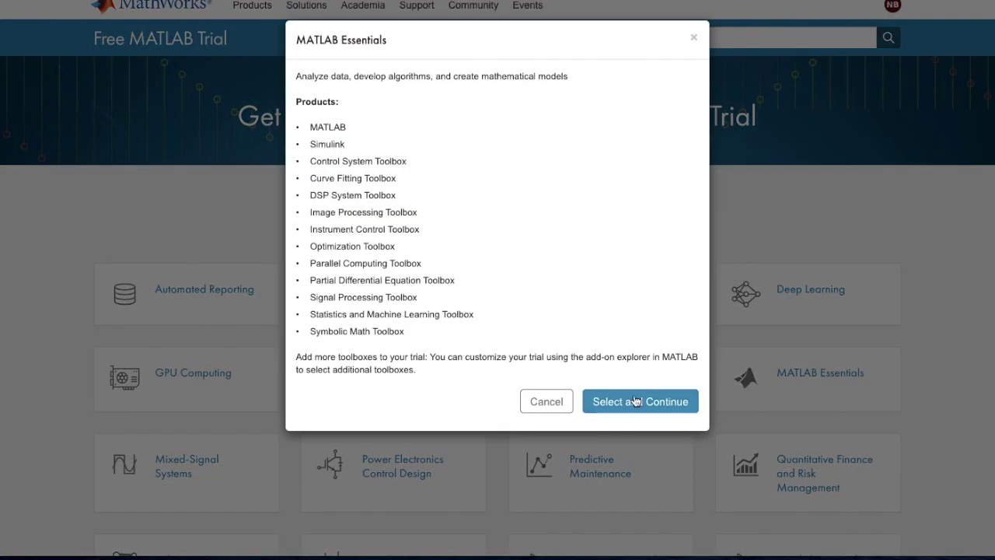
pyautogui.click(629, 400)
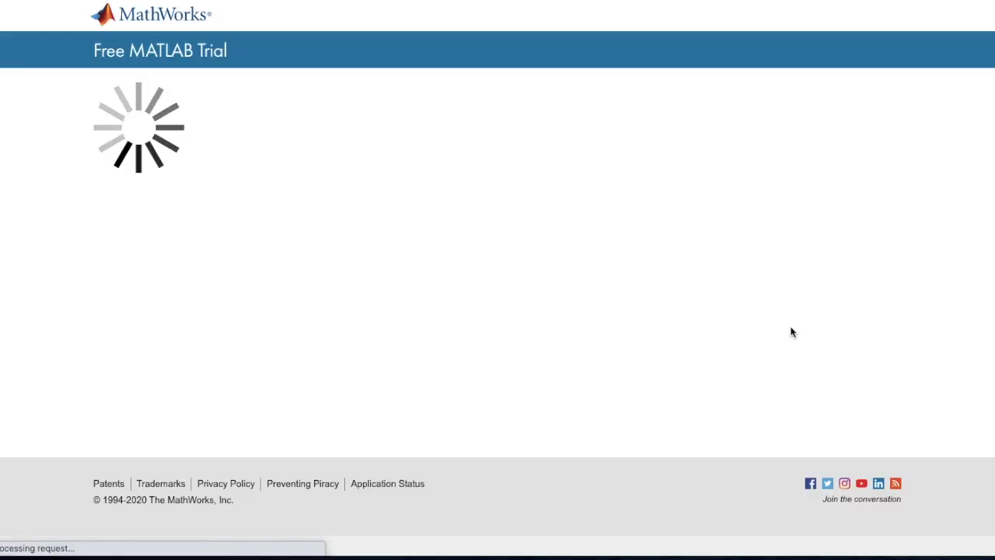
pyautogui.click(278, 241)
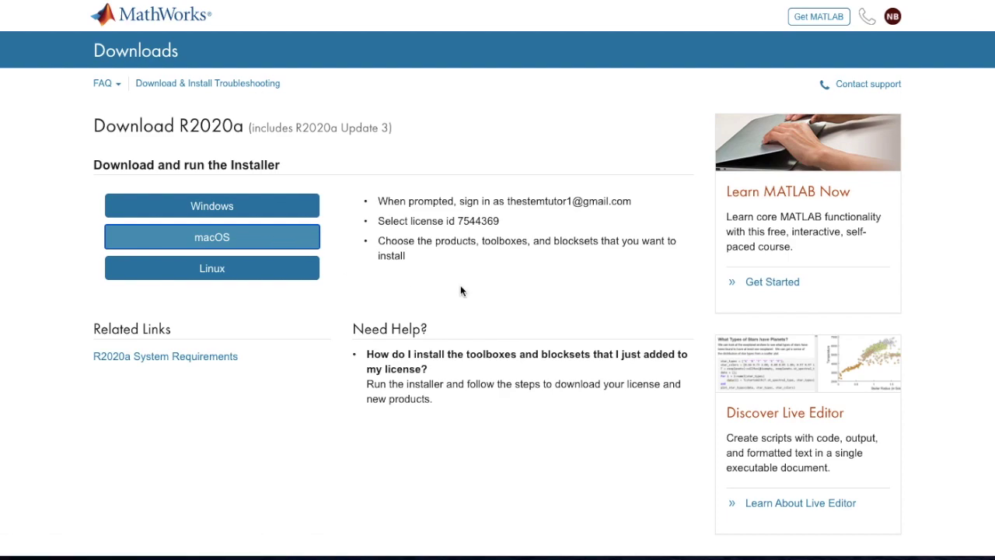
# Step: Open the downloaded disk image from Downloads and launch the MATLAB macOS installer
pyautogui.press('super+space')
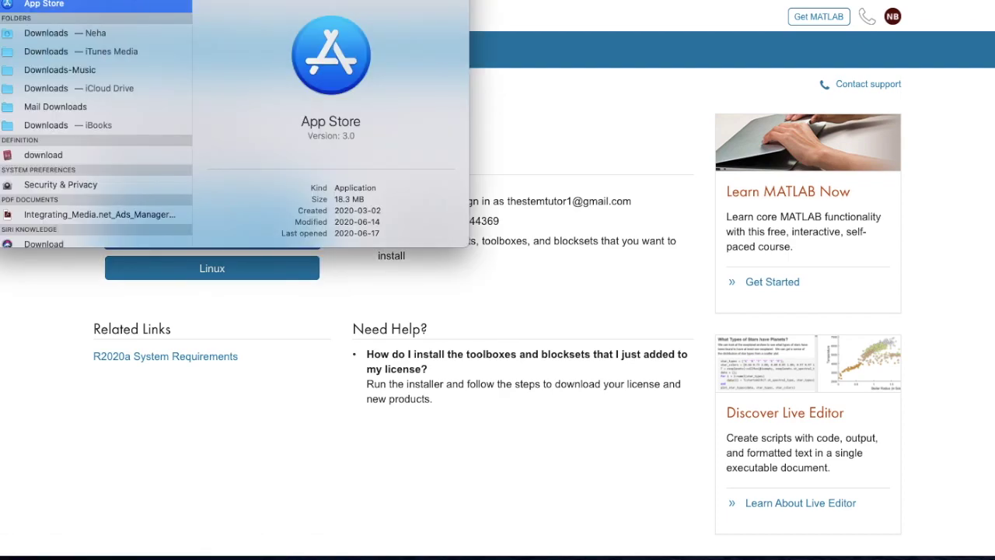
pyautogui.doubleClick(121, 34)
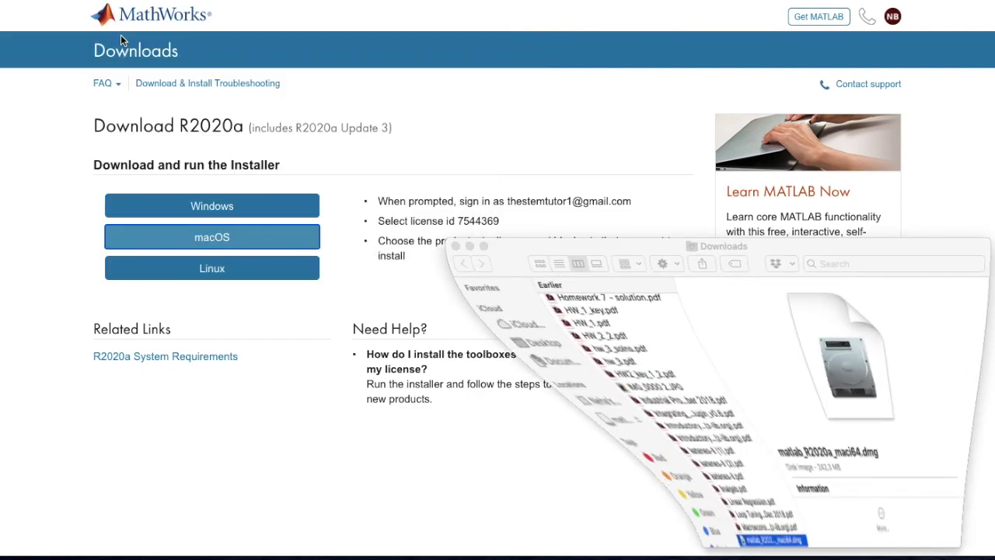
pyautogui.click(454, 246)
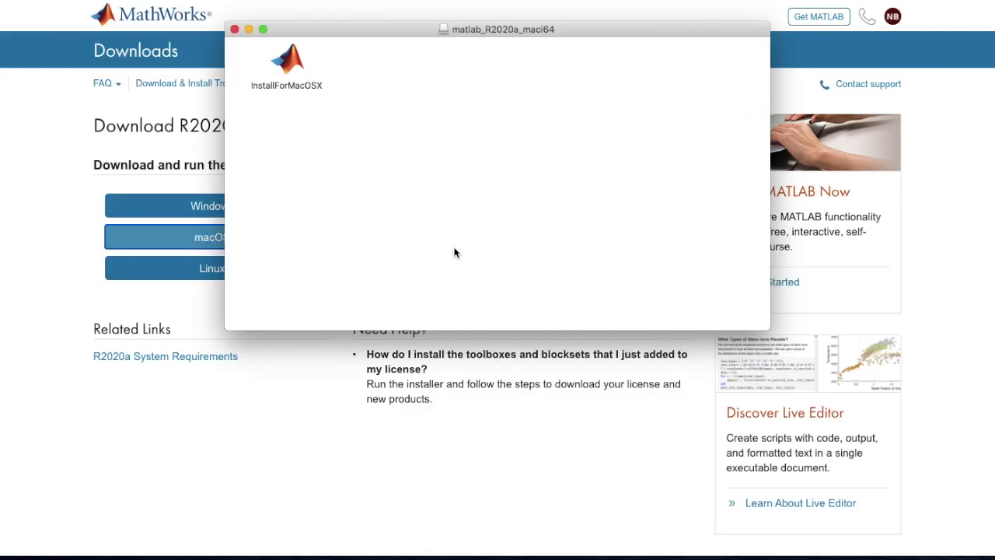
pyautogui.click(291, 64)
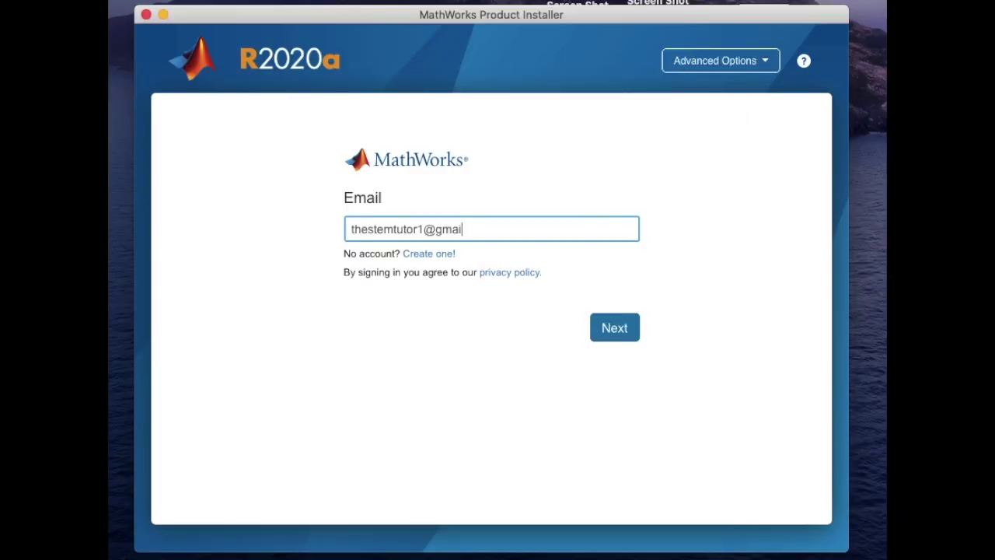
# Step: Finish the account email, accept the license agreement, and use the MathWorks Trial license
pyautogui.write('l.com')
pyautogui.click(616, 331)
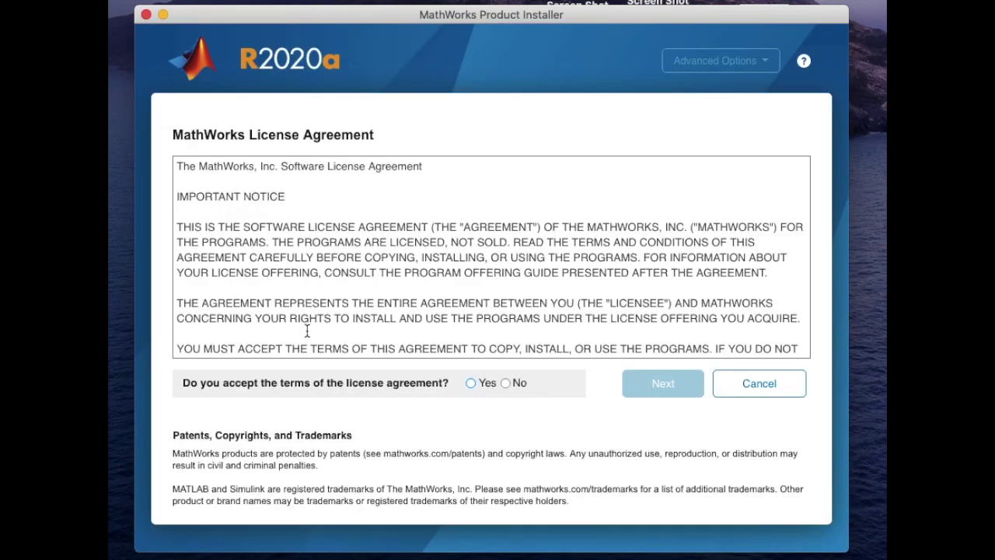
pyautogui.click(472, 383)
pyautogui.click(682, 382)
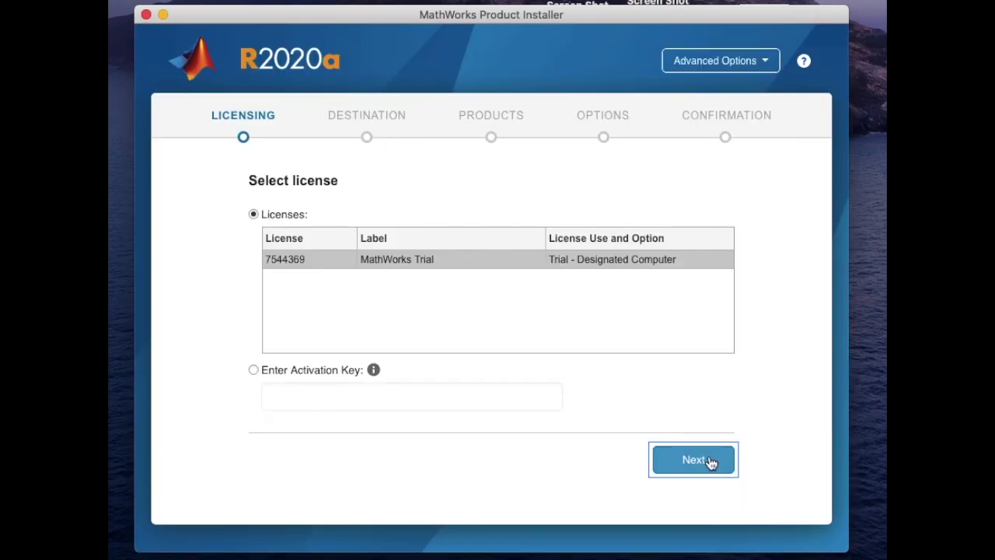
pyautogui.click(709, 461)
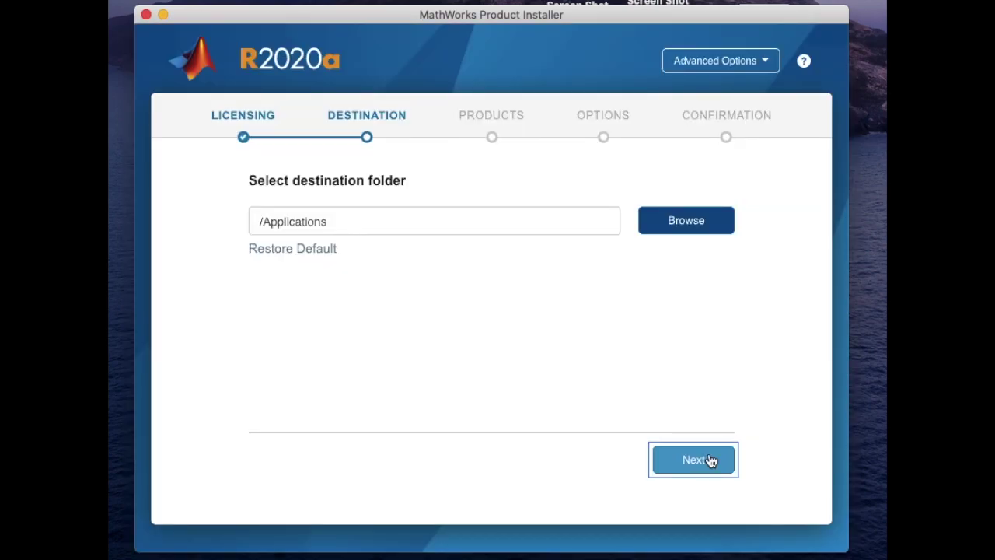
# Step: Keep /Applications as the install destination and advance to the confirmation step
pyautogui.click(708, 461)
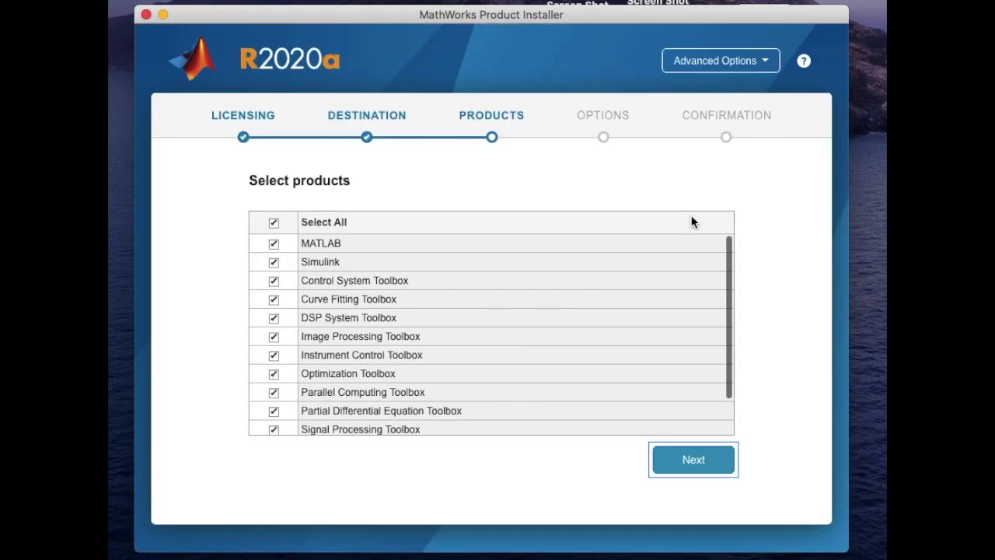
pyautogui.click(695, 460)
pyautogui.click(702, 462)
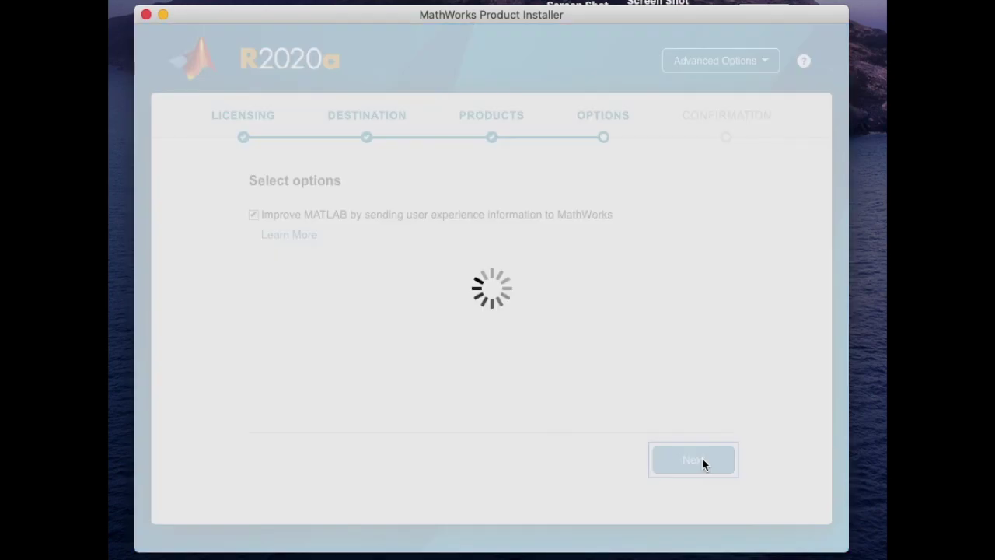
# Step: Begin the R2020a installation, then launch MATLAB R2016a by searching 'mat'
pyautogui.click(675, 460)
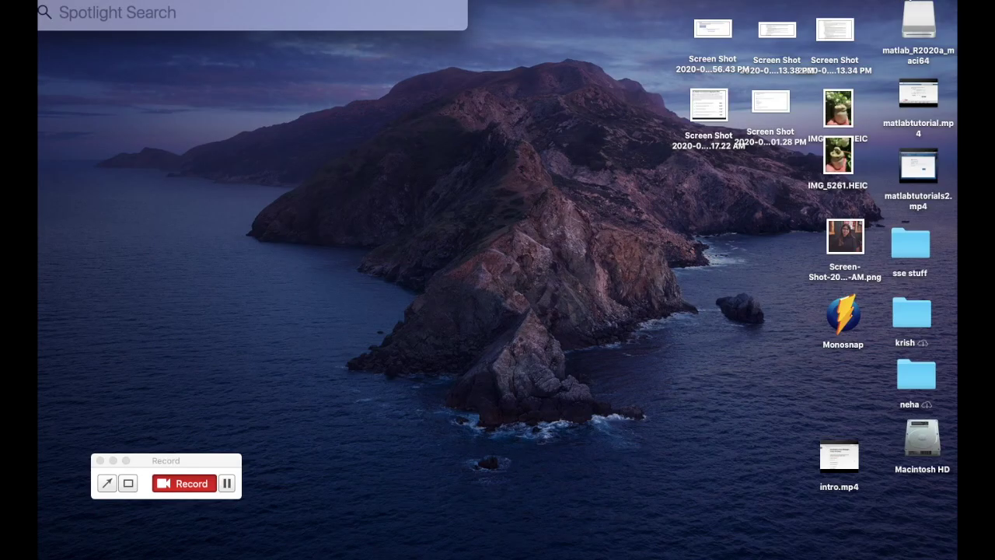
pyautogui.write('mat')
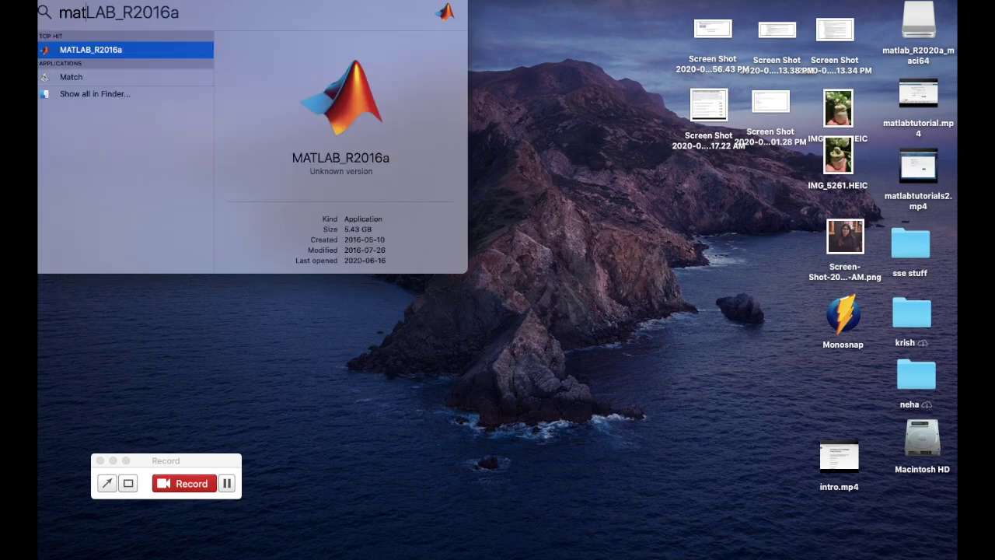
pyautogui.press('Return')
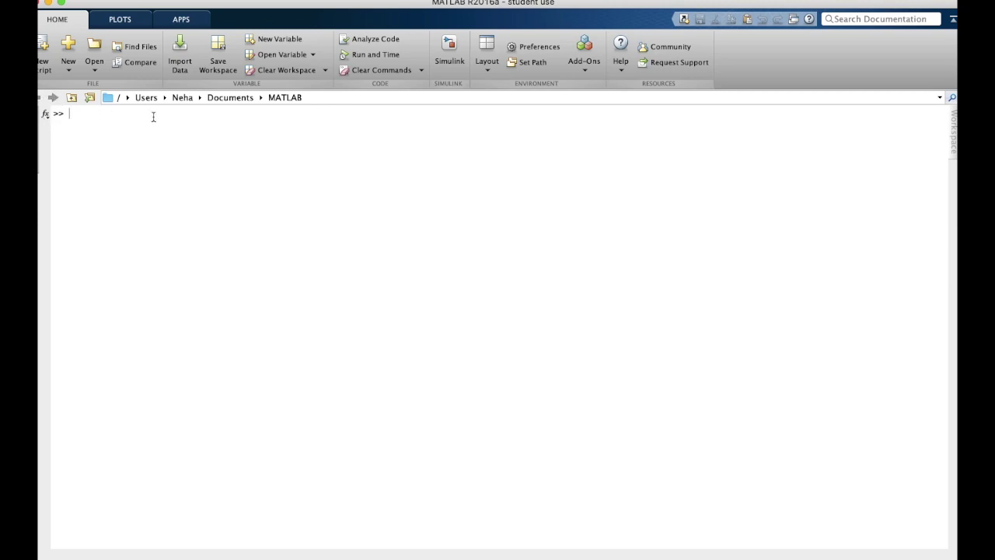
# Step: Slide out the Current Folder panel listing the untitled .m scripts in Documents/MATLAB
pyautogui.click(38, 158)
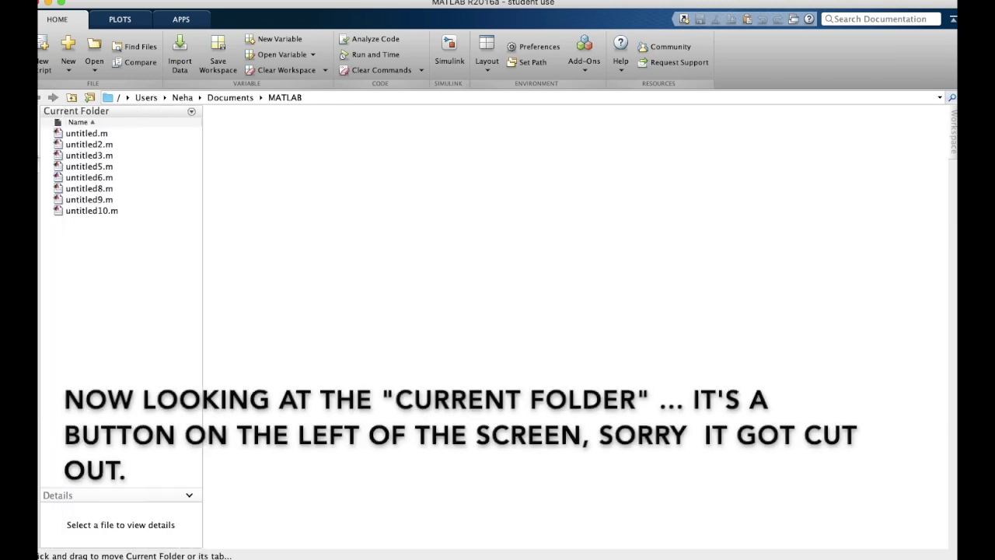
# Step: Select untitled3.m, then untitled6.m through untitled10.m, and clear the selection
pyautogui.click(85, 155)
pyautogui.moveTo(112, 277); pyautogui.dragTo(113, 177)
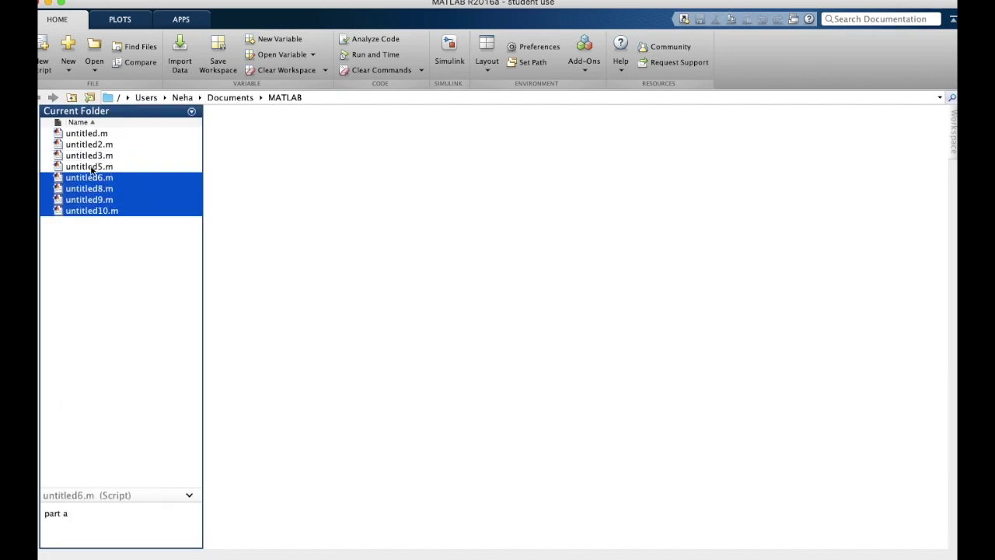
pyautogui.click(110, 256)
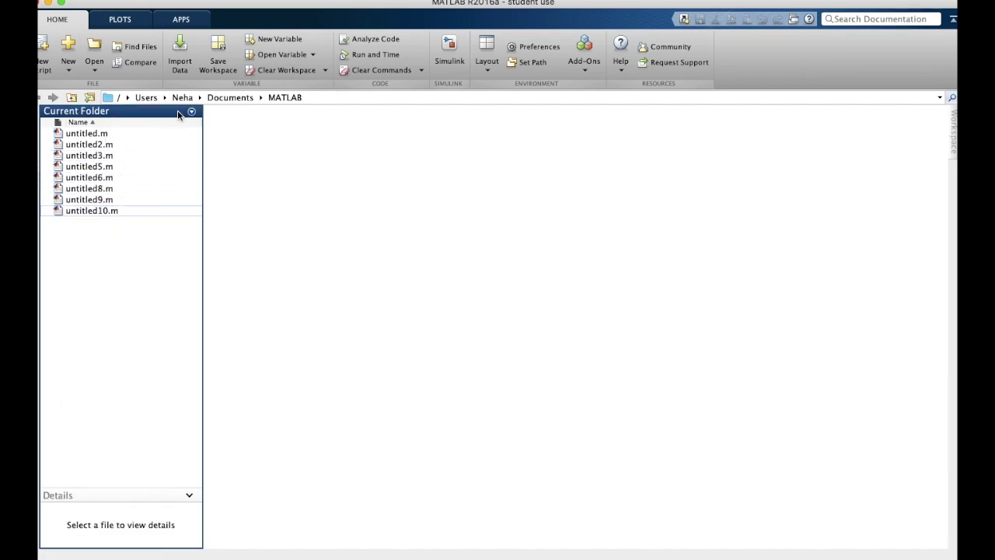
# Step: Open untitled10.m in the Editor, close it, and show the empty Workspace panel
pyautogui.click(96, 211)
pyautogui.doubleClick(92, 211)
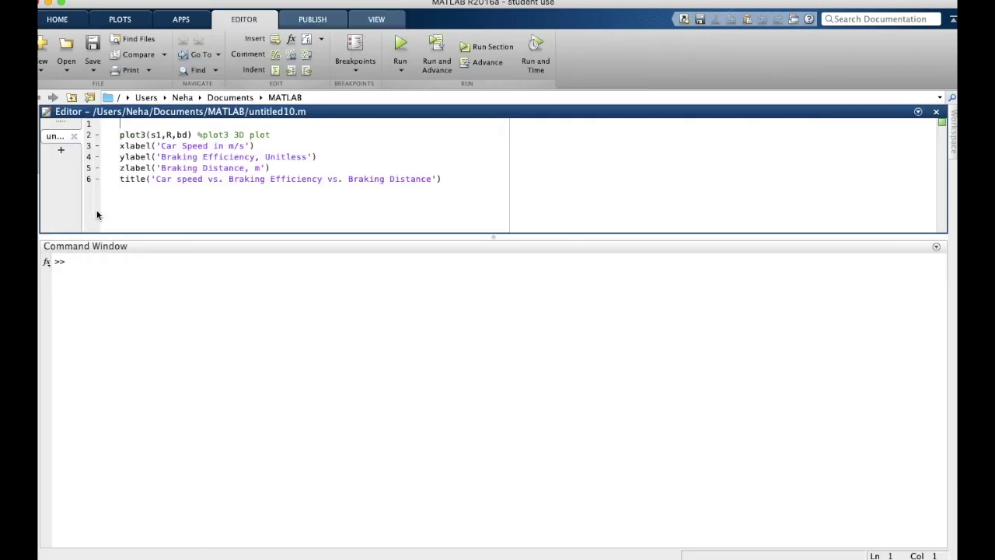
pyautogui.click(74, 136)
pyautogui.click(953, 128)
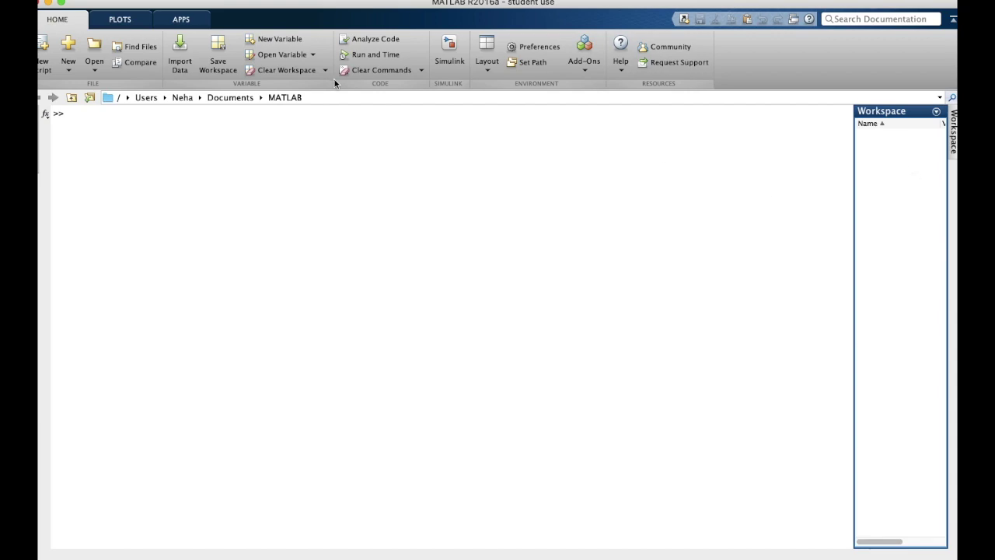
# Step: Enter a=5, confirm a = 5 in the Workspace, then reshow the Current Folder list
pyautogui.click(253, 121)
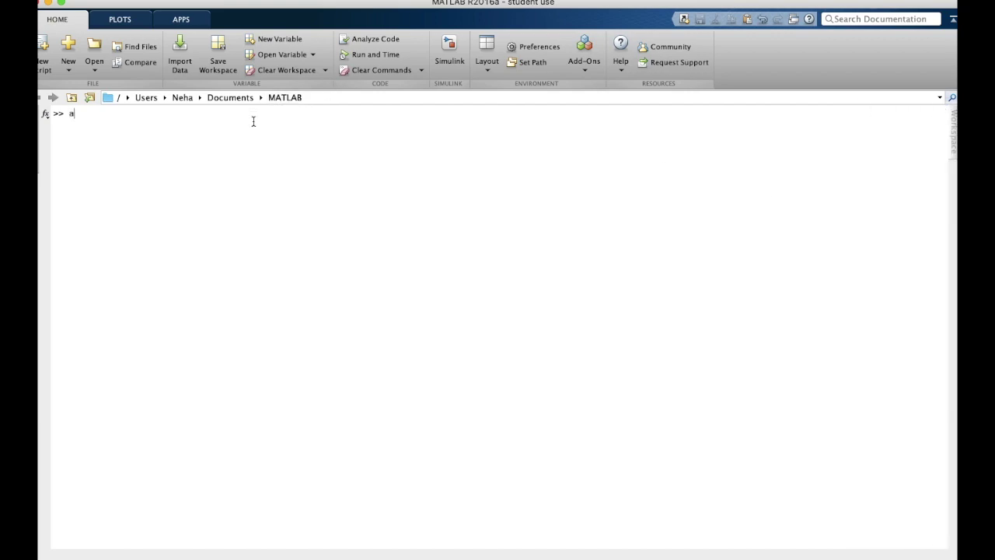
pyautogui.write('a=5')
pyautogui.press('Return')
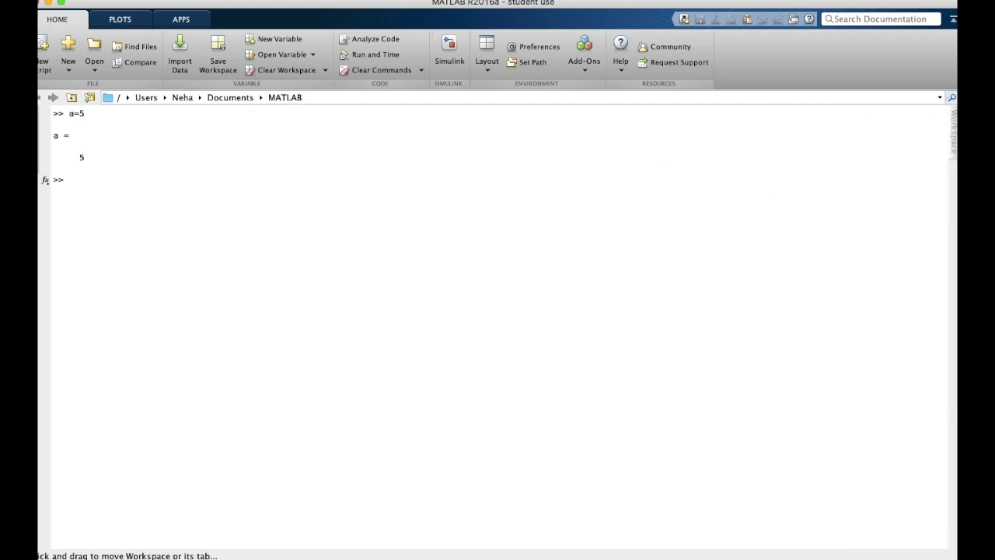
pyautogui.click(954, 128)
pyautogui.click(884, 136)
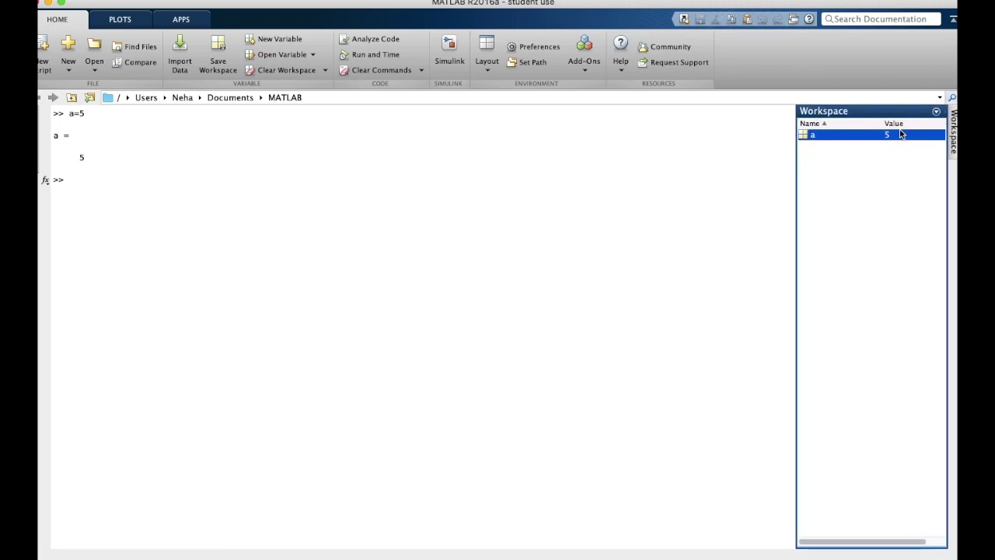
pyautogui.click(39, 140)
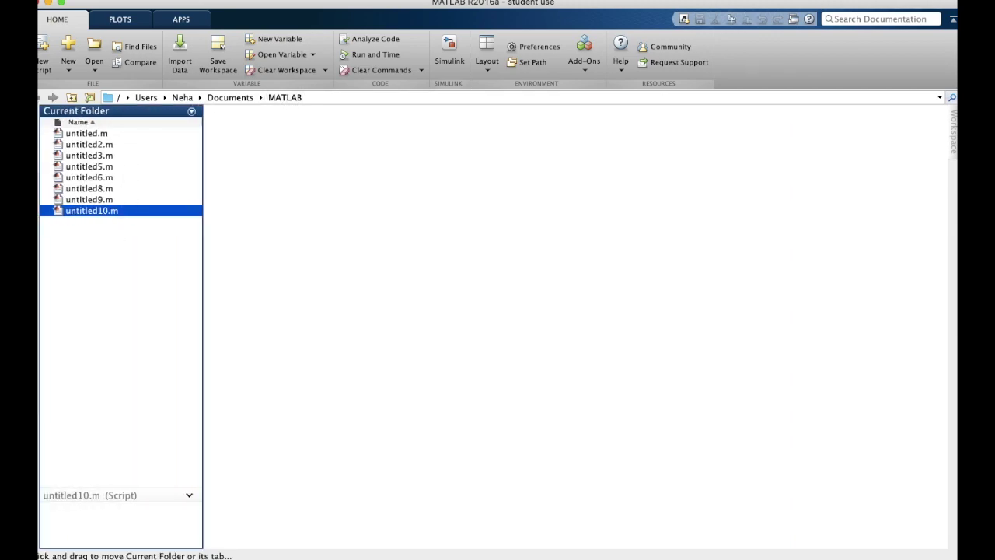
# Step: Reopen the Current Folder list, view recent files under Open, and browse Desktop with Cmd+O
pyautogui.click(39, 136)
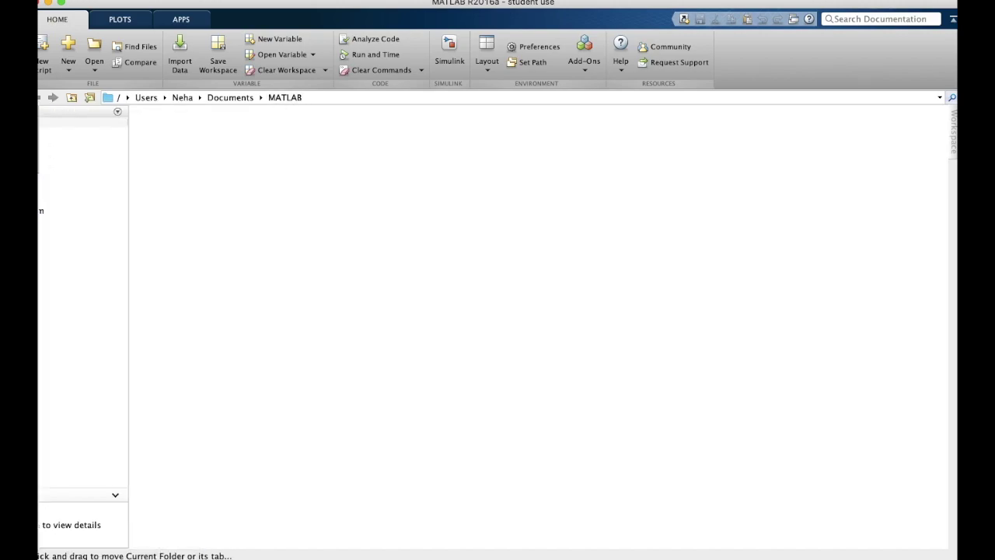
pyautogui.click(95, 72)
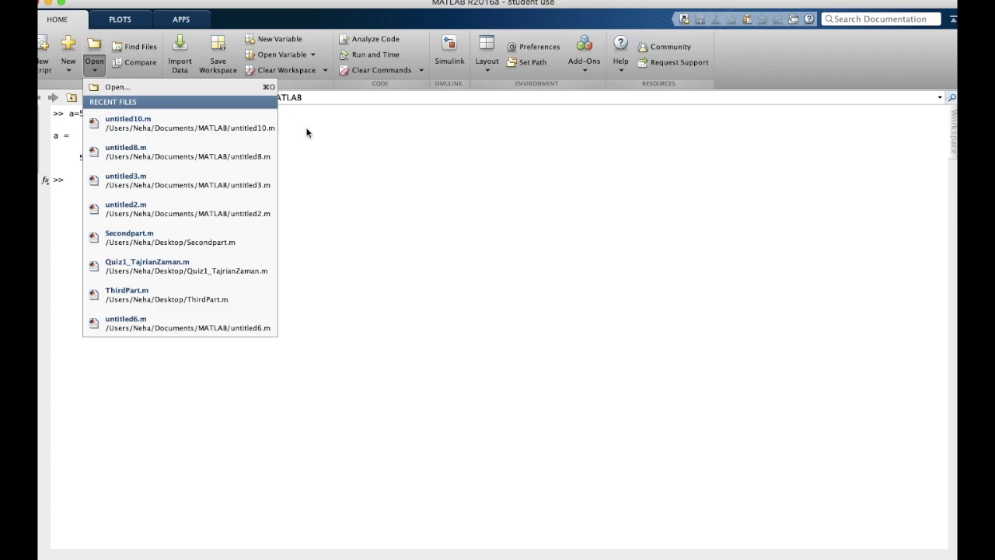
pyautogui.press('super+o')
pyautogui.click(68, 94)
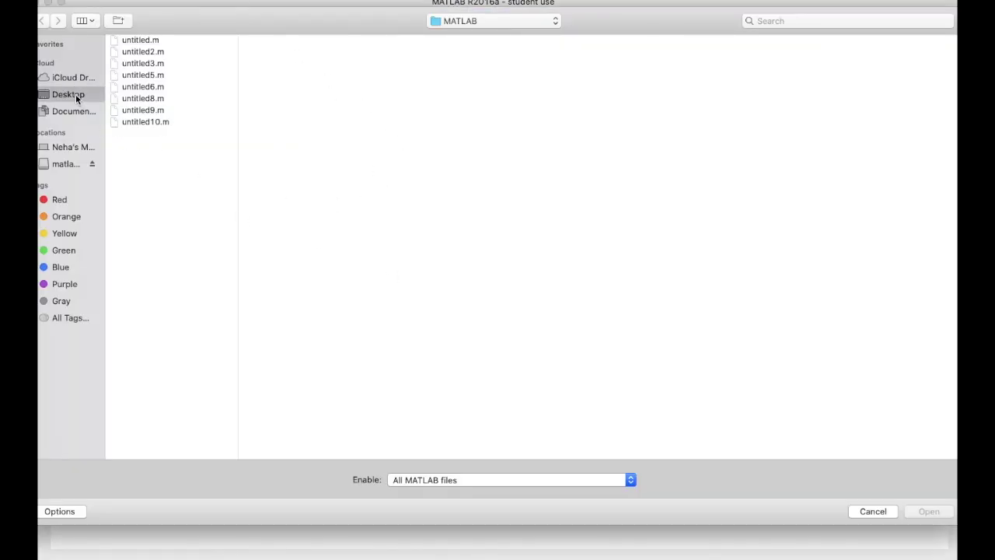
# Step: Cancel the file-open dialog and search the MATLAB documentation for 'loops'
pyautogui.click(872, 510)
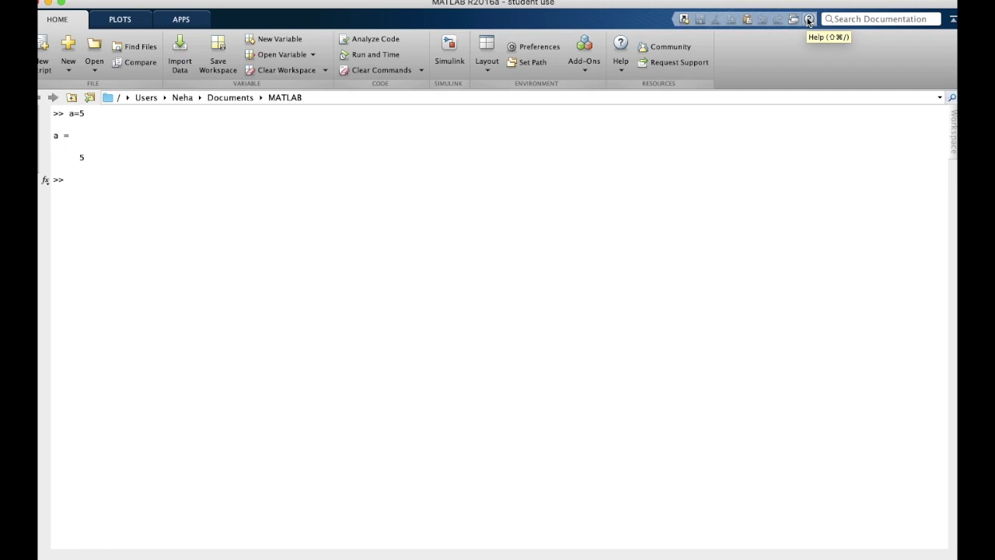
pyautogui.click(809, 20)
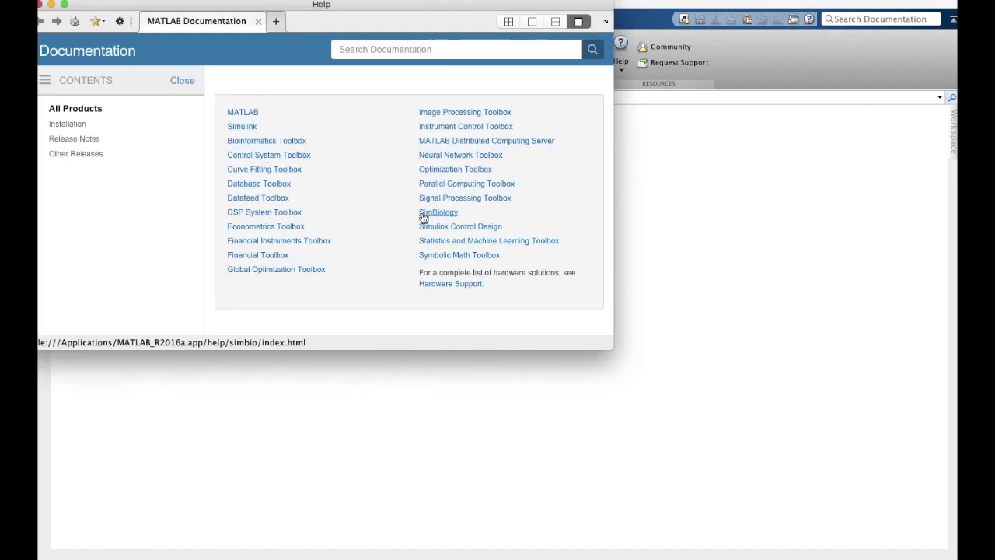
pyautogui.click(350, 55)
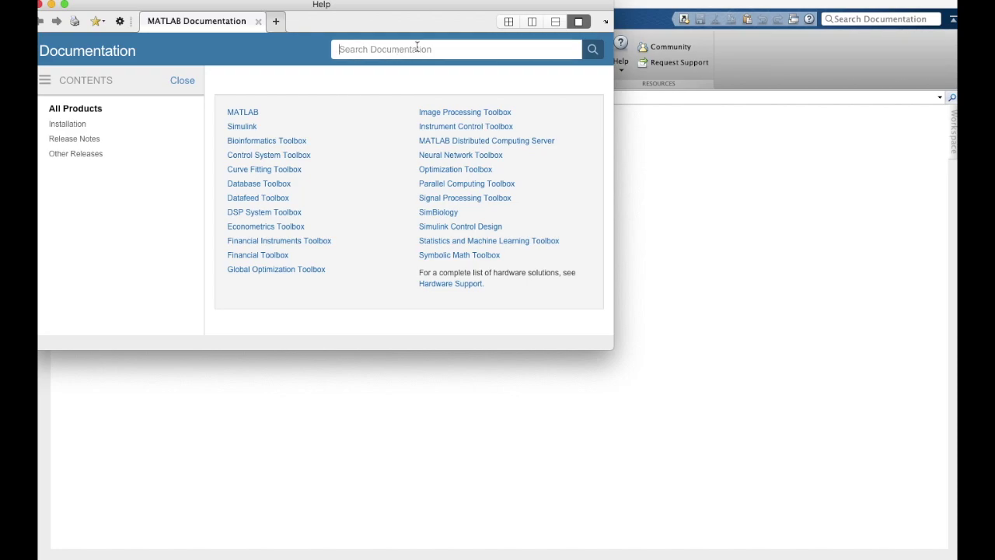
pyautogui.write('loops')
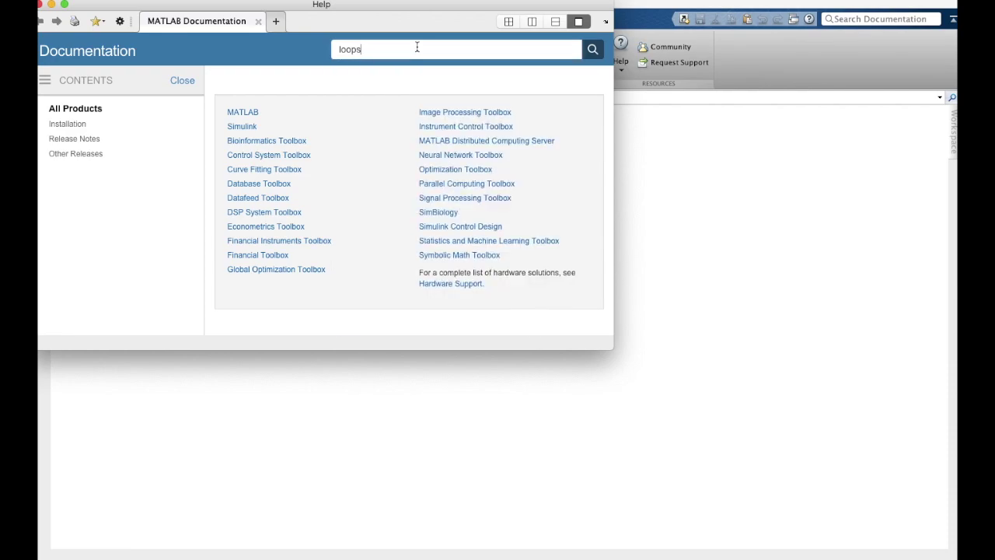
pyautogui.press('Return')
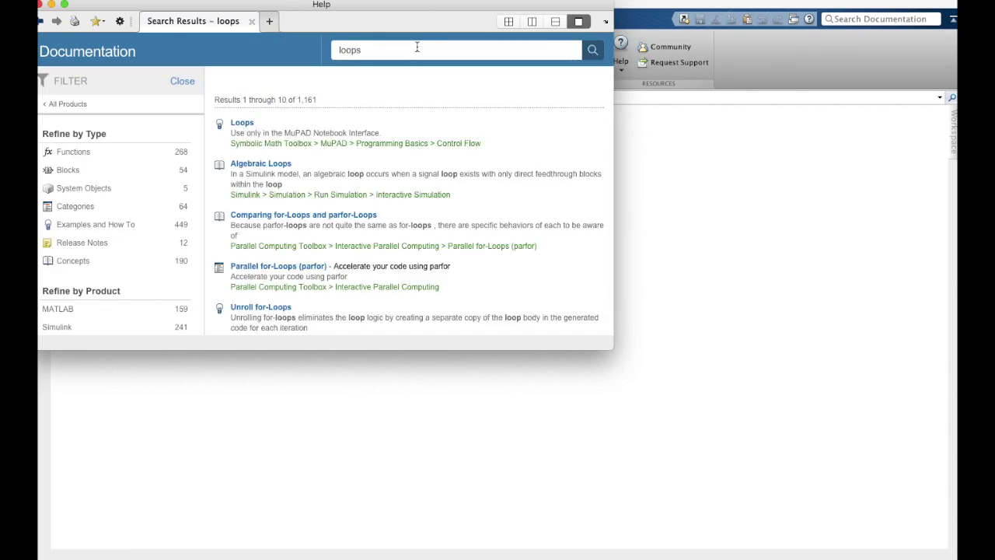
# Step: Read through the Loops documentation page, then close the Help window
pyautogui.click(240, 122)
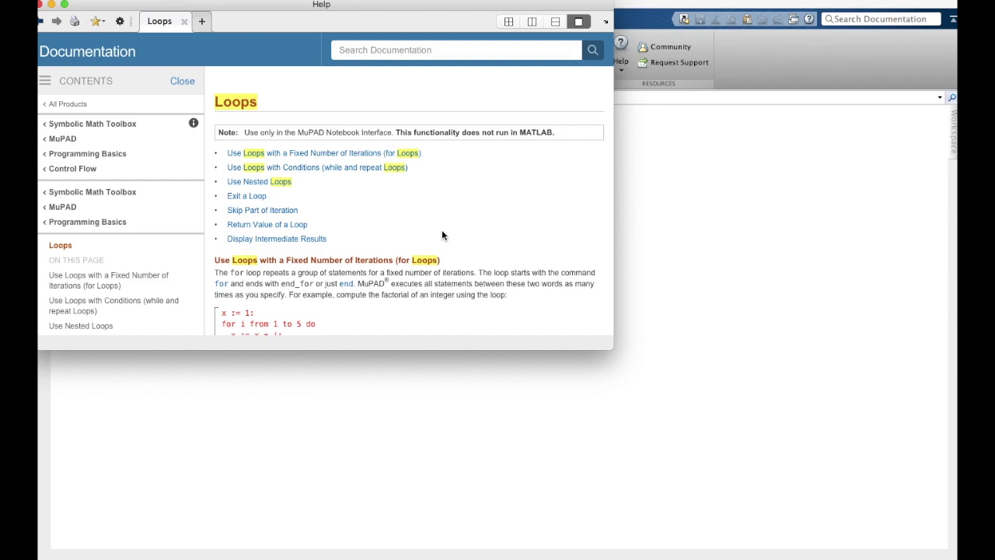
pyautogui.scroll(-15, 442, 235)
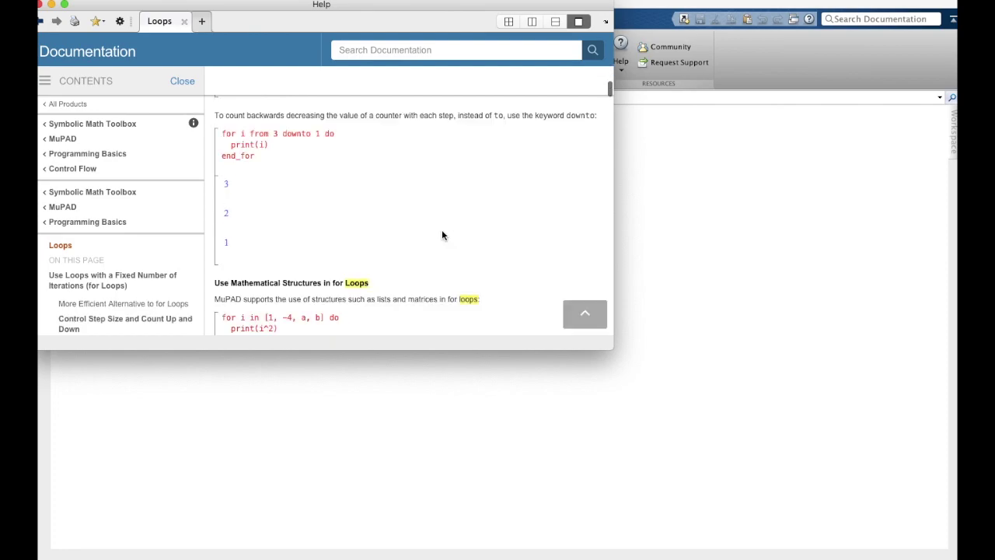
pyautogui.scroll(15, 445, 261)
pyautogui.press('super+w')
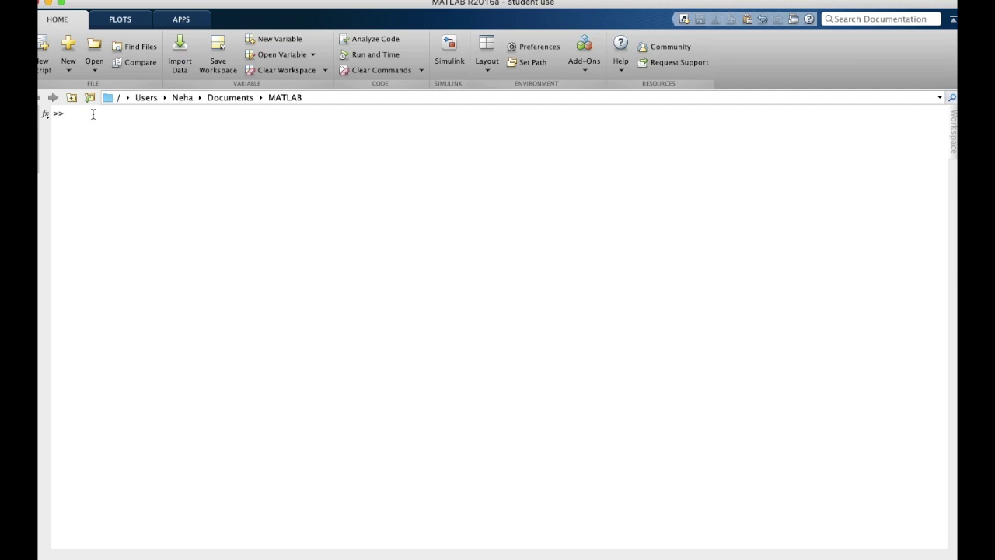
# Step: Scroll through older entries in the Up-arrow command history, then dismiss it with clc recalled
pyautogui.press('Up')
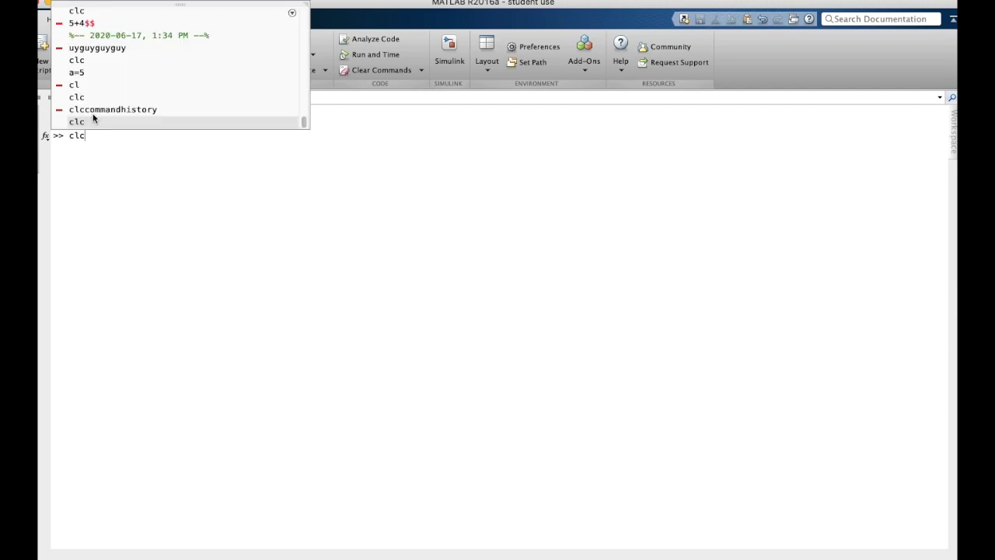
pyautogui.scroll(15, 130, 72)
pyautogui.scroll(15, 130, 71)
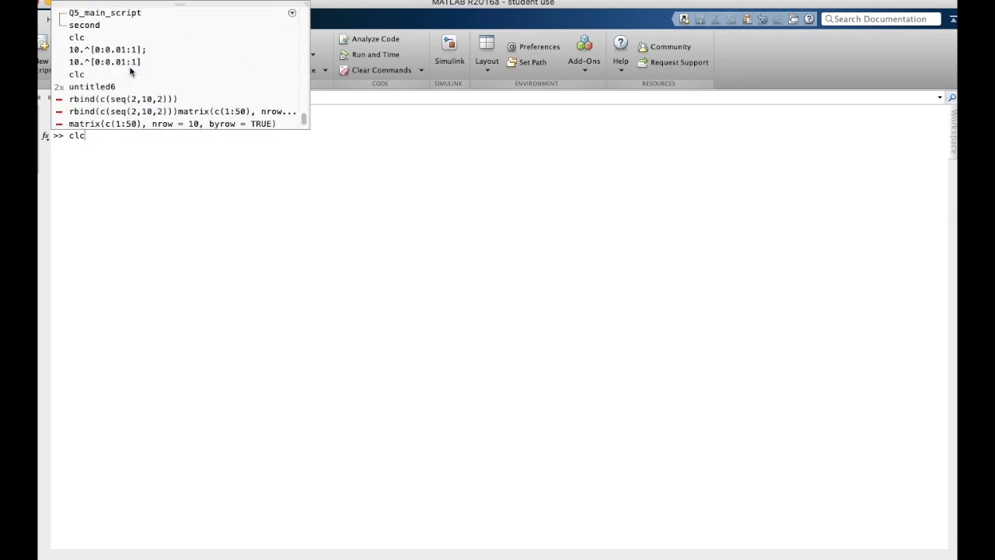
pyautogui.scroll(15, 130, 72)
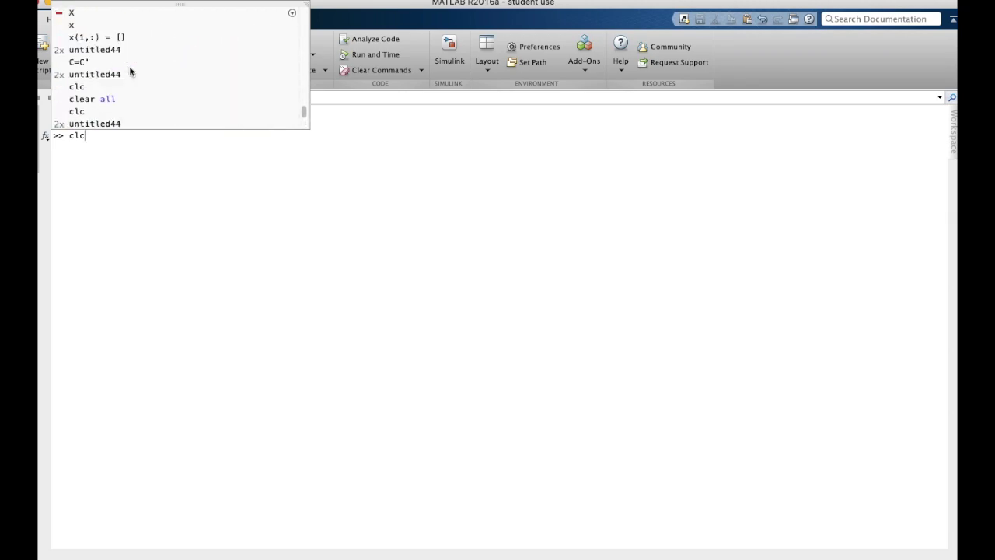
pyautogui.scroll(5, 129, 74)
pyautogui.click(150, 177)
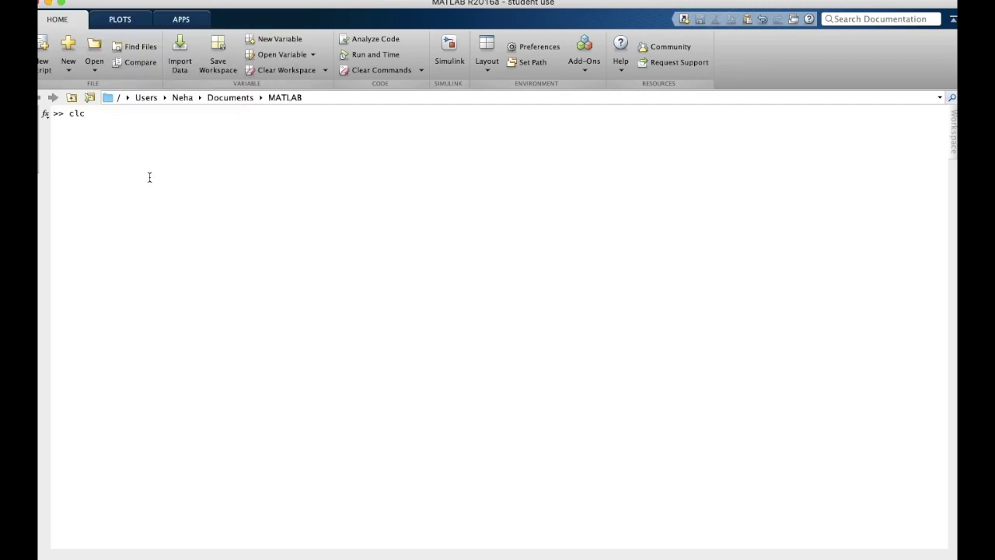
# Step: Clear the prompt and evaluate 4+2*4/8, giving ans = 5
pyautogui.press('BackSpace')
pyautogui.press('BackSpace')
pyautogui.press('BackSpace')
pyautogui.write('BEDMAS')
pyautogui.moveTo(76, 113); pyautogui.dragTo(117, 116)
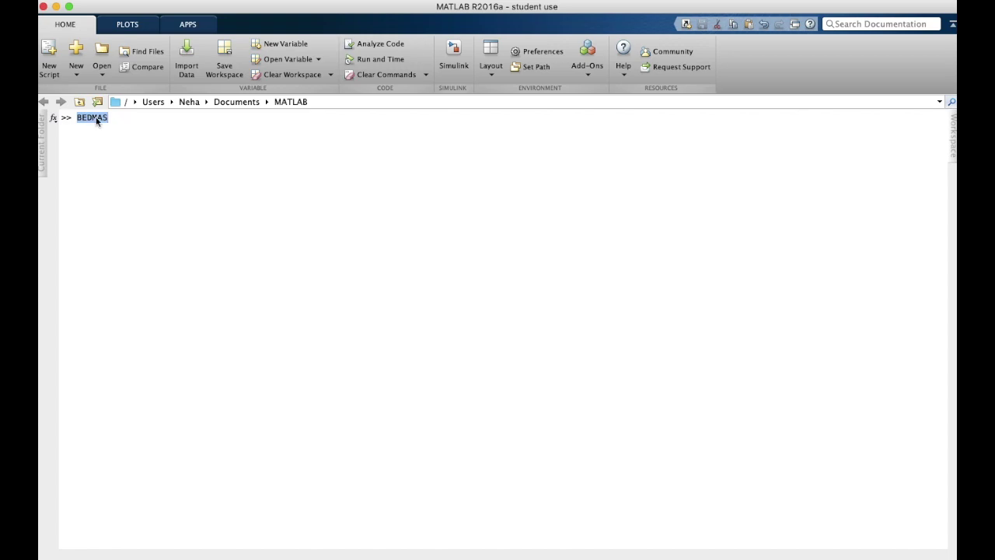
pyautogui.press('BackSpace')
pyautogui.write('4+2*4/8')
pyautogui.press('Return')
pyautogui.click(93, 138)
pyautogui.moveTo(94, 139); pyautogui.dragTo(66, 142)
pyautogui.click(67, 138)
# Step: Store 4+2*4/8 in x, giving x = 5, and highlight the command and its output
pyautogui.write('x=4+2*4/8')
pyautogui.press('Return')
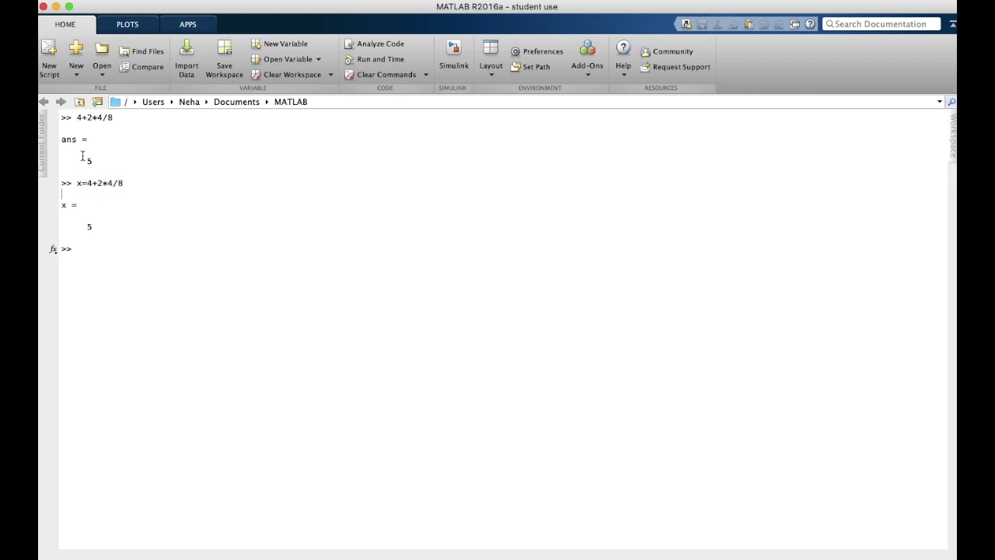
pyautogui.click(77, 118)
pyautogui.moveTo(78, 119); pyautogui.dragTo(124, 117)
pyautogui.moveTo(125, 183); pyautogui.dragTo(75, 182)
pyautogui.click(81, 184)
pyautogui.moveTo(88, 183); pyautogui.dragTo(125, 184)
pyautogui.moveTo(62, 204); pyautogui.dragTo(98, 230)
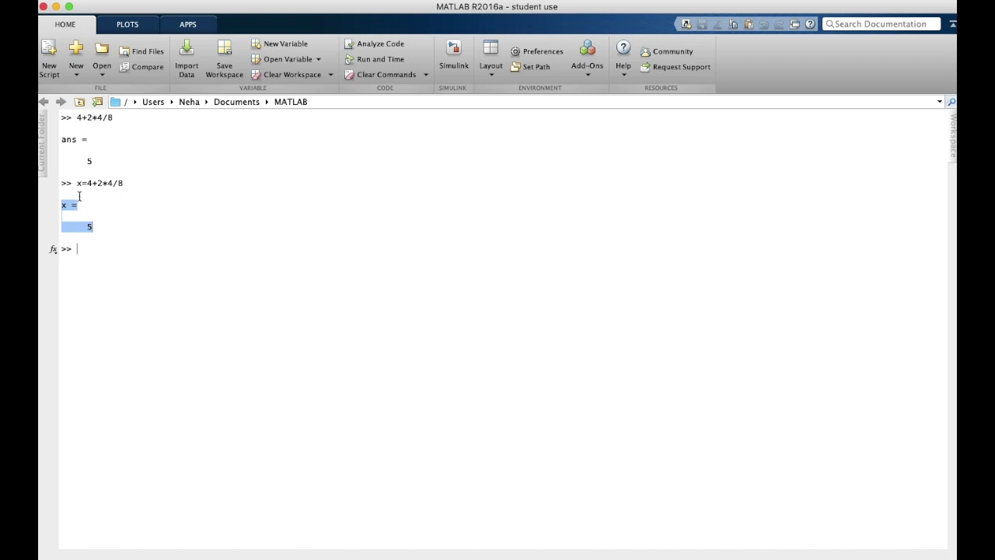
pyautogui.click(81, 187)
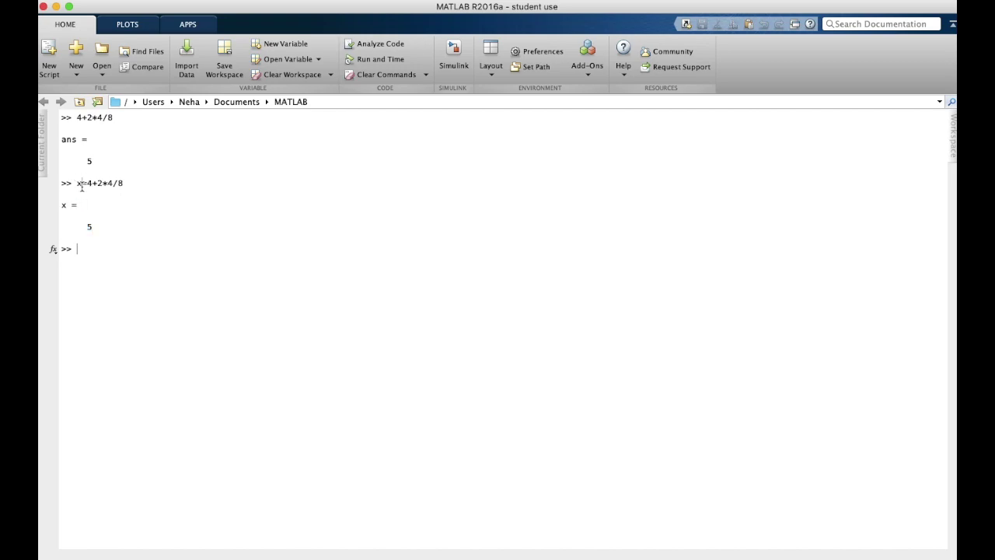
# Step: Compare the ans and x results, then show both variables in the Workspace
pyautogui.moveTo(145, 184); pyautogui.dragTo(60, 112)
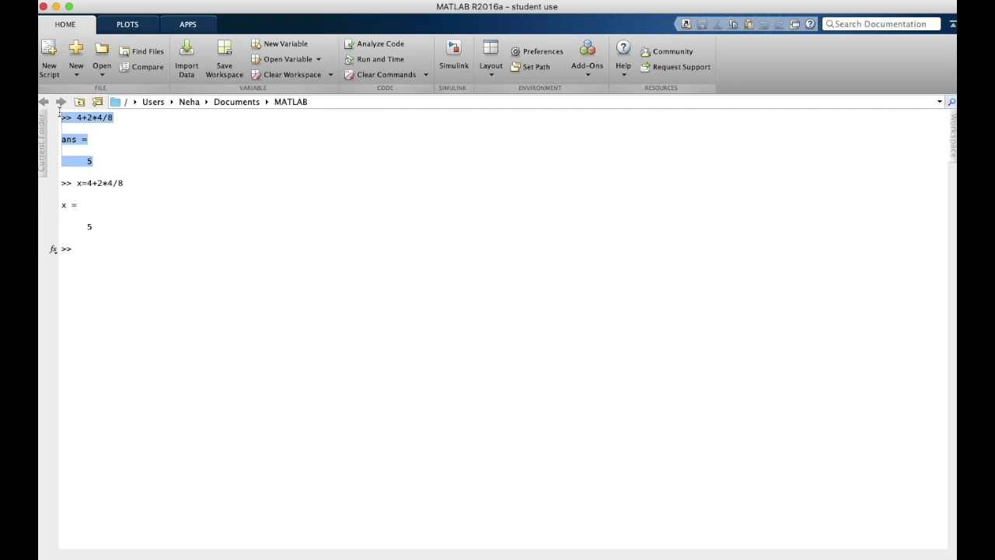
pyautogui.click(89, 151)
pyautogui.click(97, 162)
pyautogui.moveTo(97, 163); pyautogui.dragTo(61, 118)
pyautogui.click(92, 154)
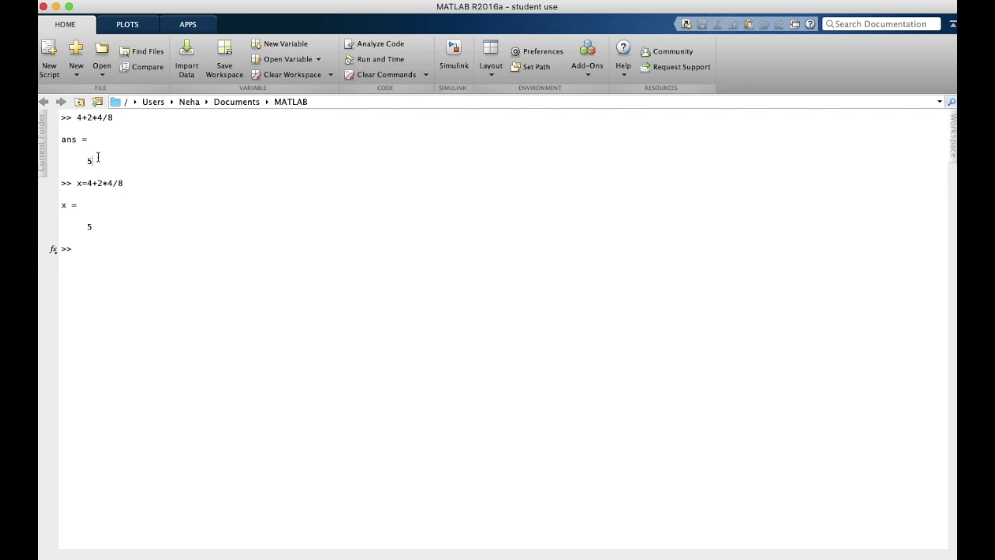
pyautogui.moveTo(89, 140); pyautogui.dragTo(49, 140)
pyautogui.click(952, 136)
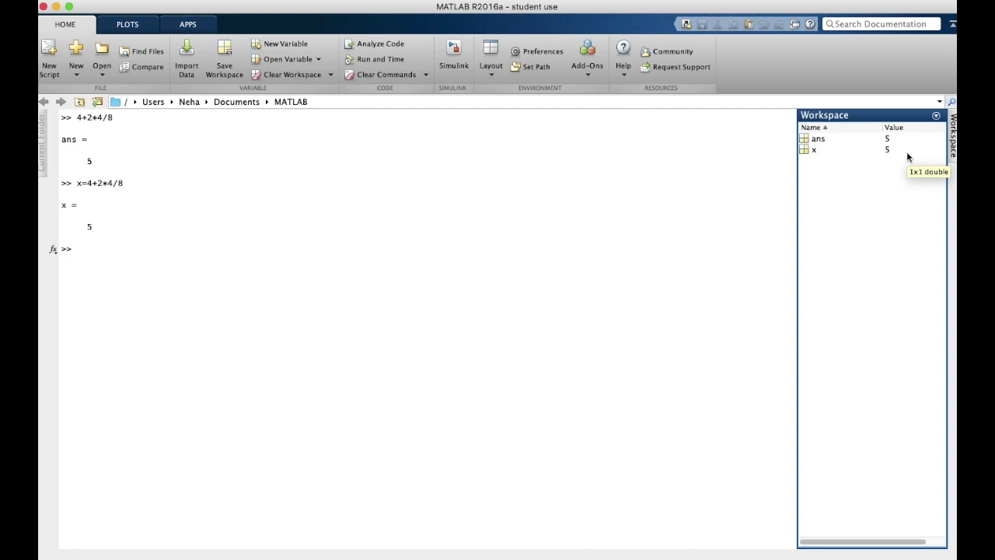
# Step: Inspect ans and x in the Workspace, then evaluate 4+3-5/9 to get ans = 6.4444
pyautogui.click(828, 140)
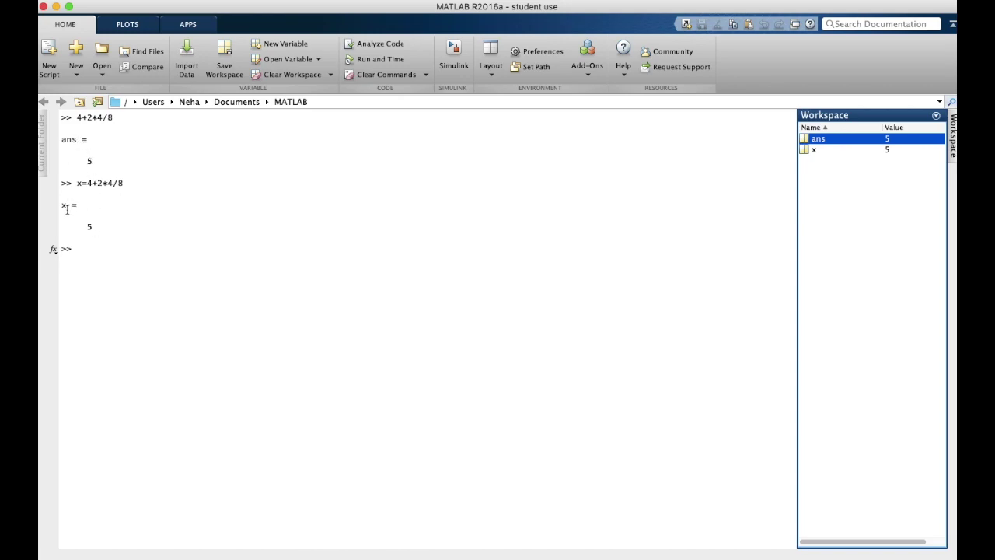
pyautogui.click(891, 149)
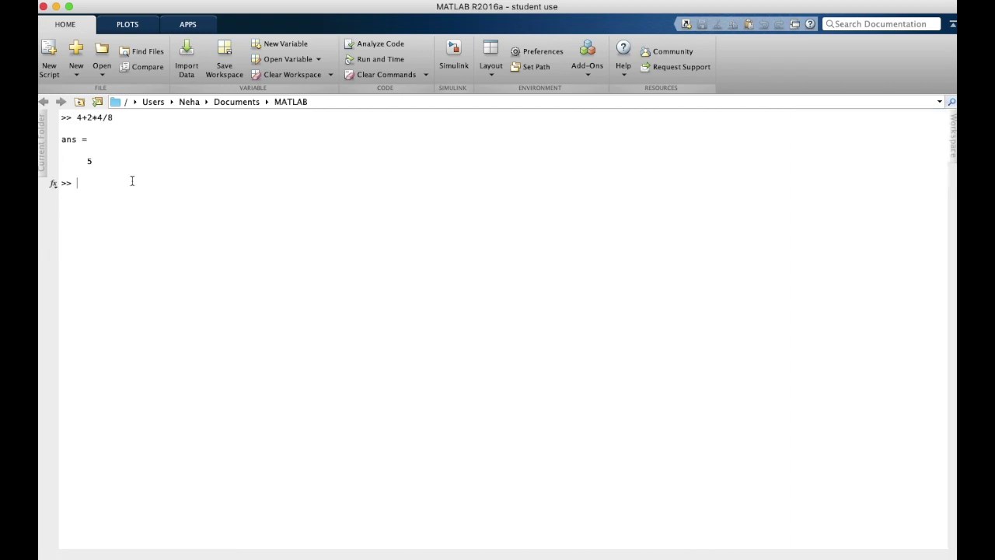
pyautogui.write('4+3-5/9')
pyautogui.press('Return')
pyautogui.click(117, 224)
pyautogui.moveTo(118, 224); pyautogui.dragTo(54, 205)
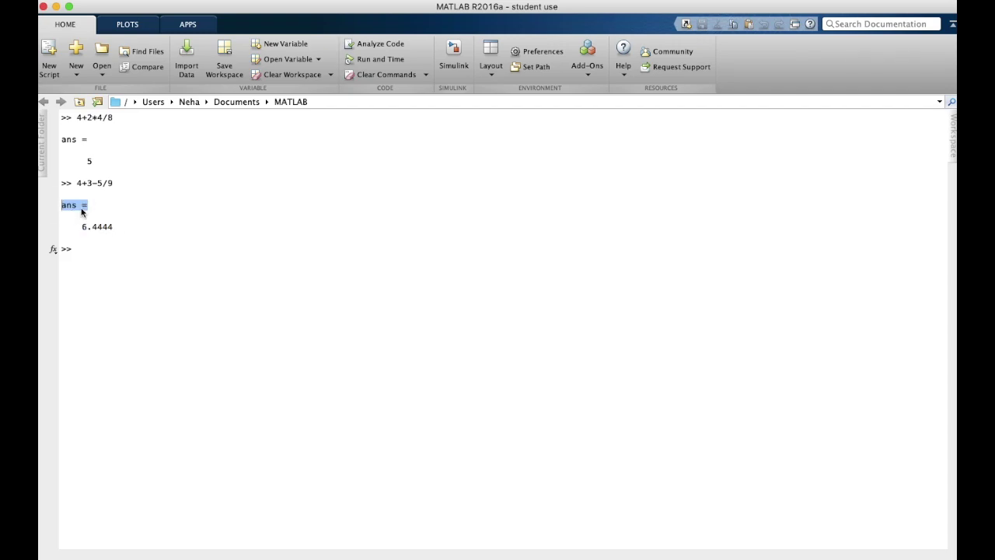
# Step: Contrast the new result 6.4444 with the earlier answer 5 in the Command Window
pyautogui.moveTo(111, 159); pyautogui.dragTo(83, 159)
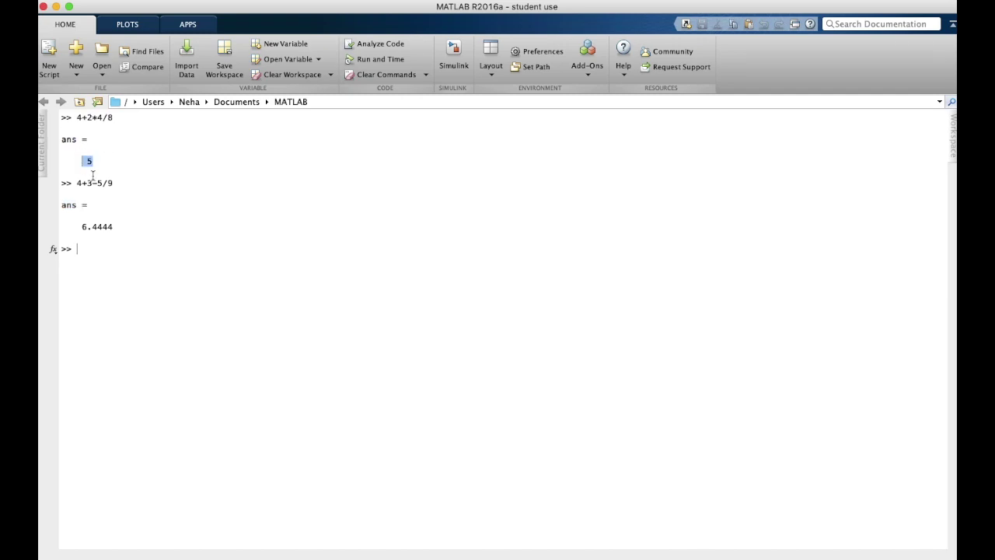
pyautogui.click(118, 227)
pyautogui.moveTo(118, 227); pyautogui.dragTo(78, 227)
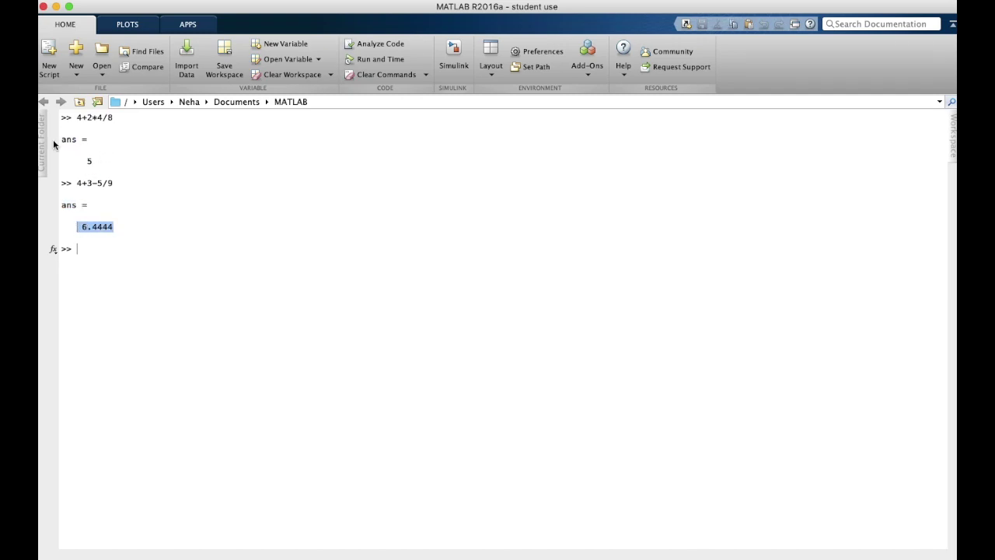
pyautogui.click(879, 183)
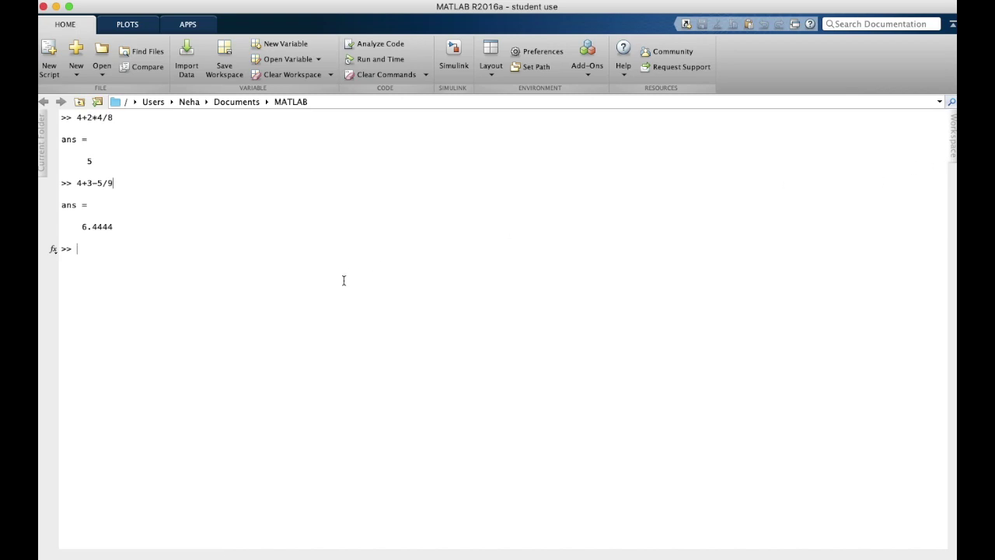
pyautogui.click(111, 228)
pyautogui.moveTo(110, 228); pyautogui.dragTo(44, 209)
pyautogui.click(192, 231)
# Step: Confirm in the Workspace that ans now holds 6.4444 and x keeps 5, then hide it
pyautogui.click(953, 133)
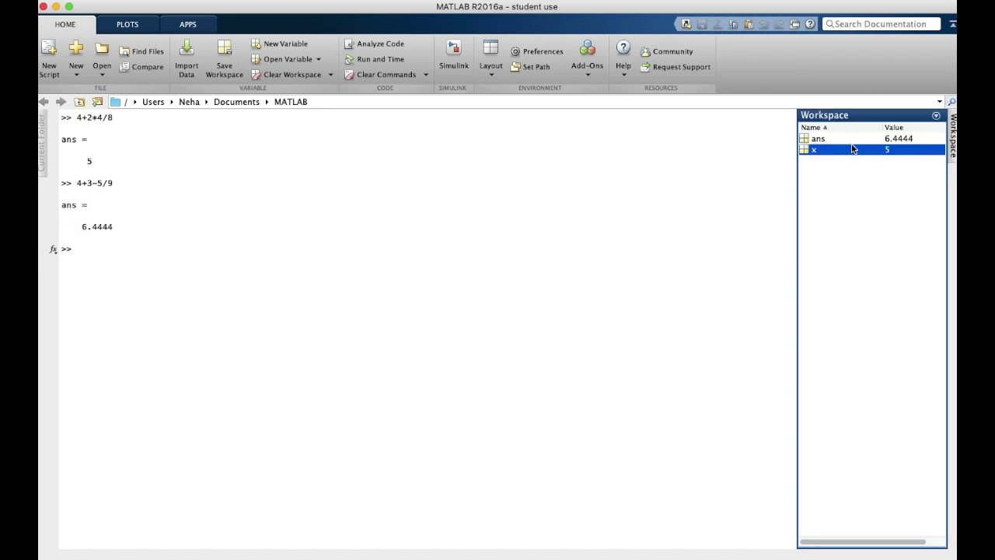
pyautogui.click(853, 139)
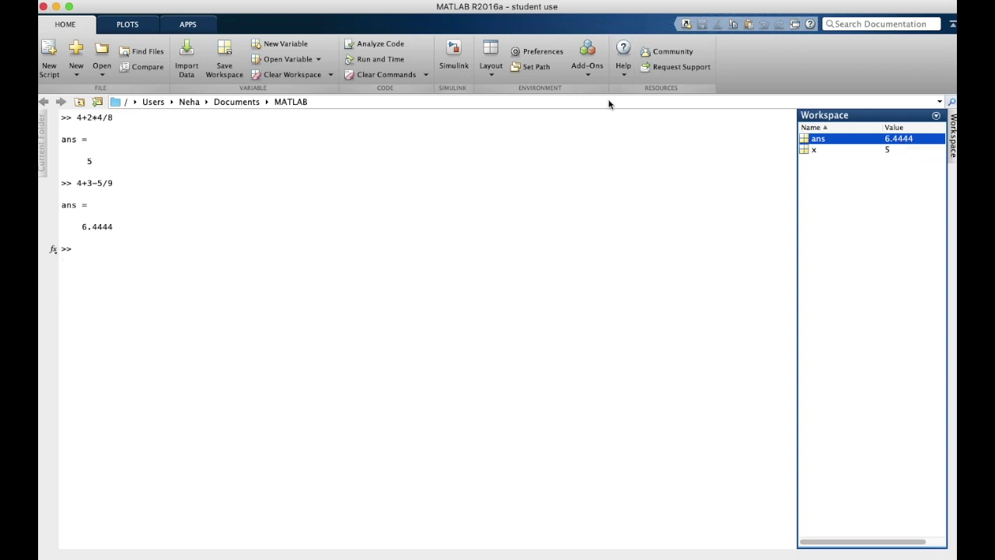
pyautogui.click(141, 259)
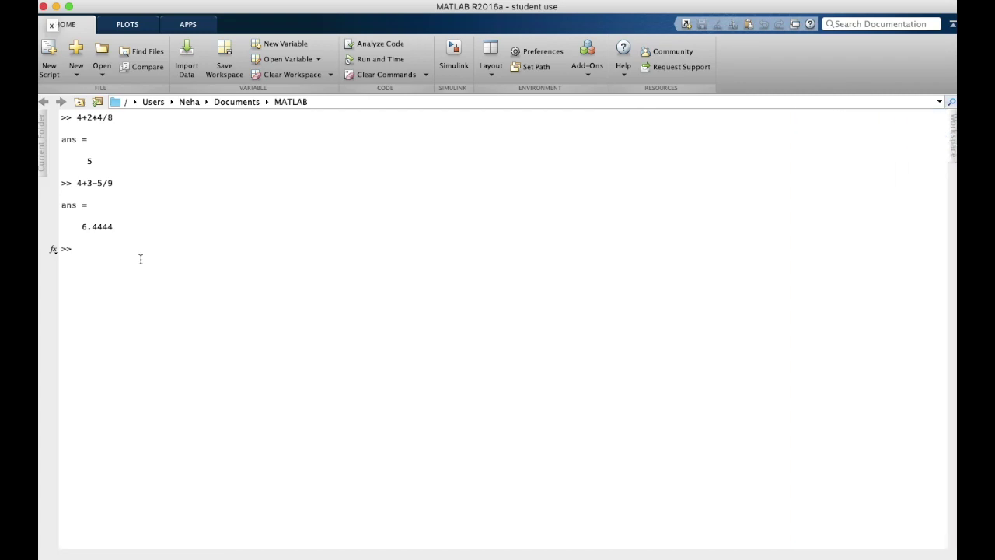
# Step: Enter 4-3+1$ to trigger the red invalid-character error
pyautogui.write('4-3+1$')
pyautogui.press('Return')
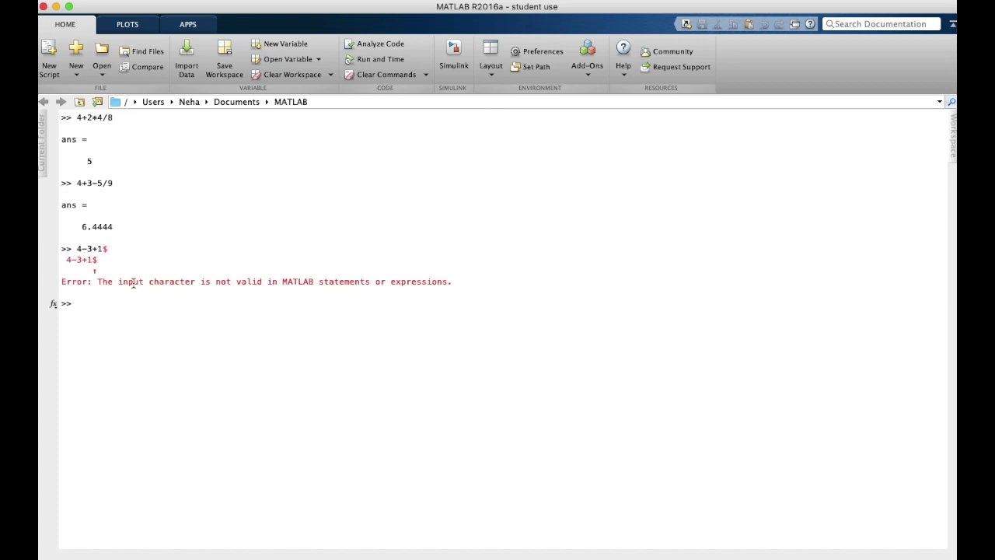
pyautogui.tripleClick(114, 281)
pyautogui.click(114, 281)
pyautogui.click(94, 270)
pyautogui.click(98, 260)
pyautogui.click(94, 259)
# Step: Highlight the error message and the invalid $ character in 4-3+1$
pyautogui.moveTo(98, 282); pyautogui.dragTo(63, 282)
pyautogui.click(112, 284)
pyautogui.click(203, 282)
pyautogui.tripleClick(73, 286)
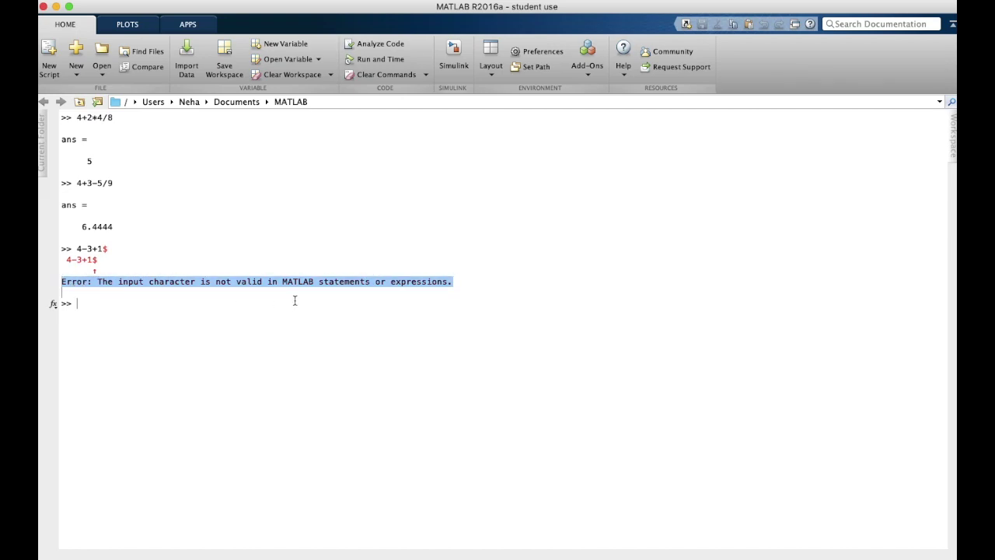
pyautogui.click(199, 291)
pyautogui.click(94, 262)
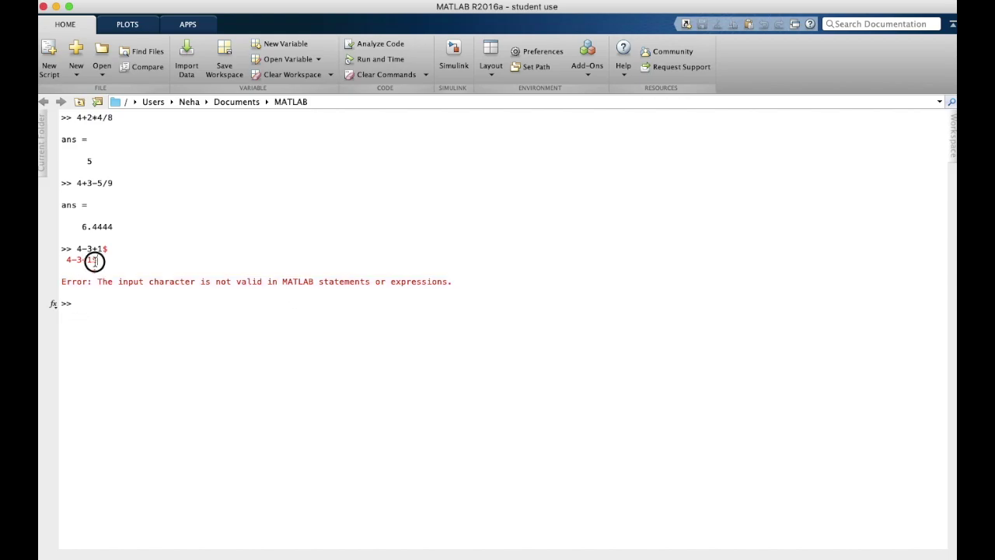
pyautogui.doubleClick(94, 261)
pyautogui.click(104, 302)
# Step: Quit MATLAB with the red title-bar button, returning to the macOS desktop
pyautogui.moveTo(69, 10)
pyautogui.click(43, 7)
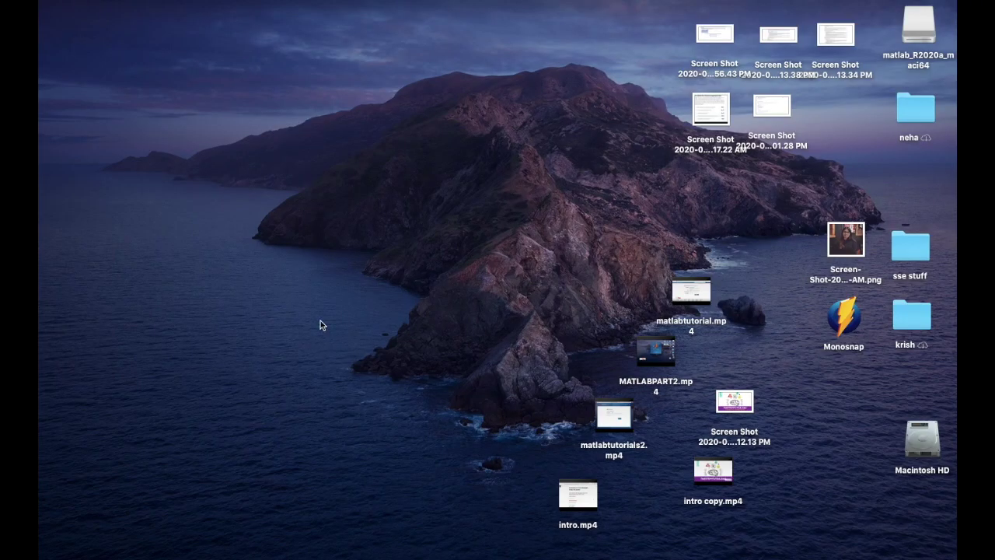